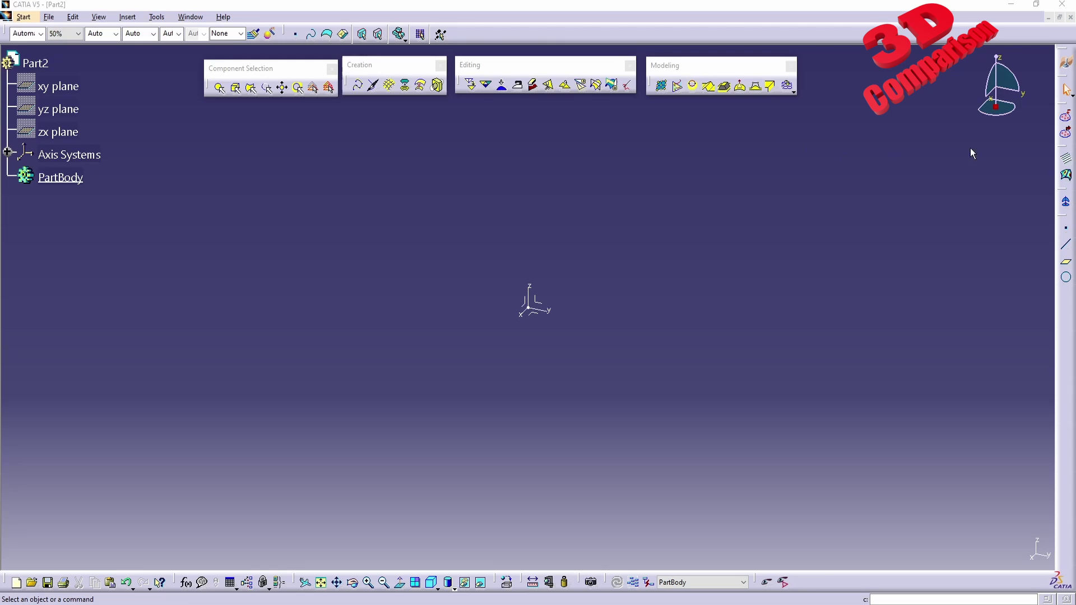
Import the Stanford dragon.stl mesh as a grouped STL with scale factor 1 and millimetre units.
{"action": "left_click", "coordinate": [1066, 116]}
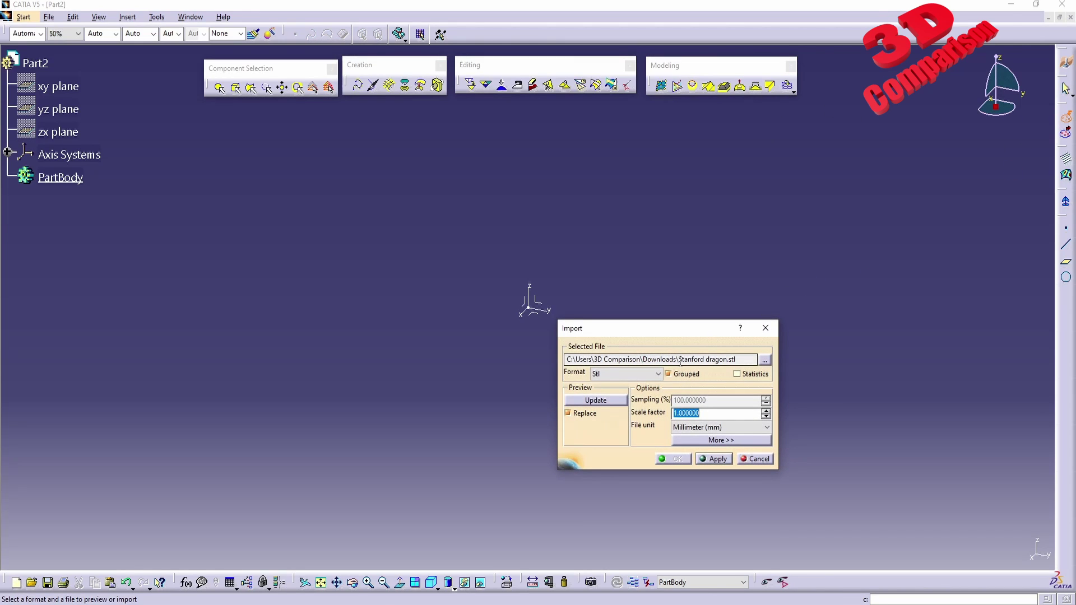
{"action": "left_click_drag", "start_coordinate": [680, 361], "coordinate": [734, 359]}
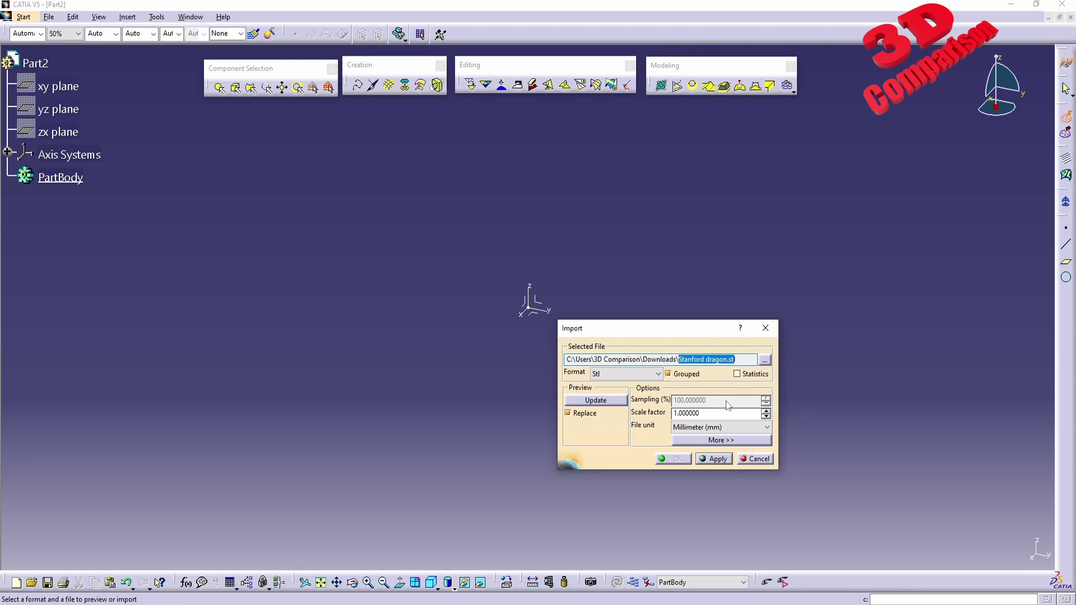
{"action": "left_click", "coordinate": [715, 458]}
{"action": "left_click", "coordinate": [675, 459]}
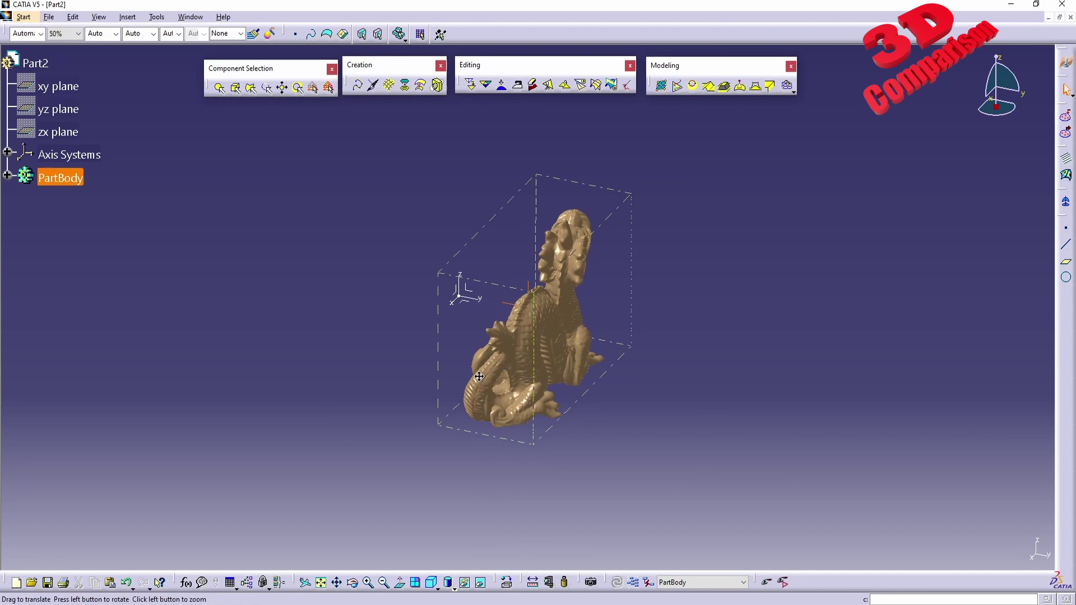
{"action": "middle_click_drag", "start_coordinate": [479, 377], "coordinate": [818, 211]}
{"action": "left_click", "coordinate": [741, 107]}
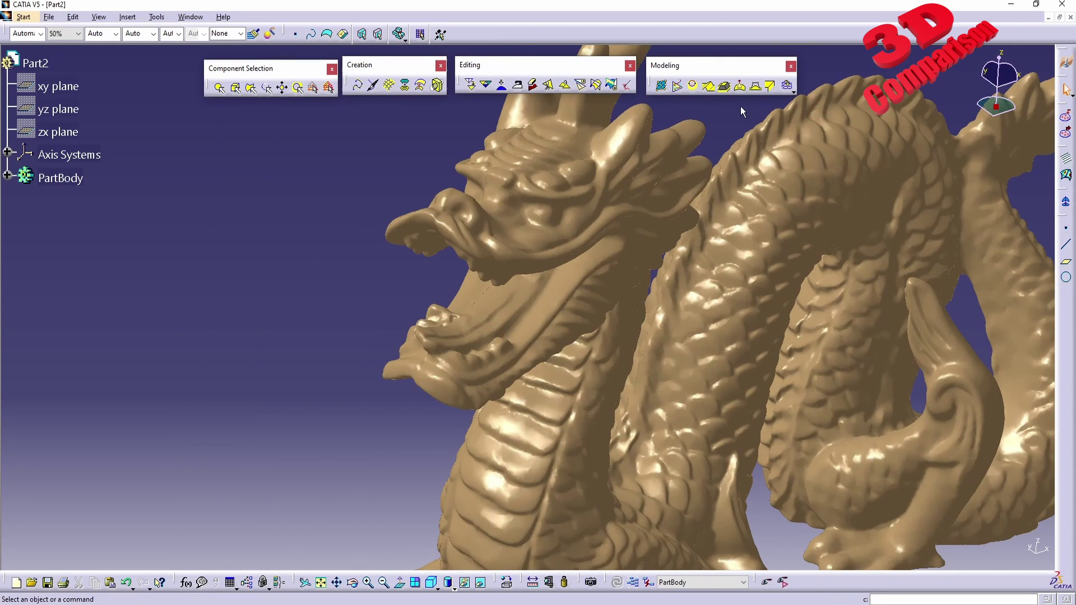
{"action": "left_click", "coordinate": [740, 86]}
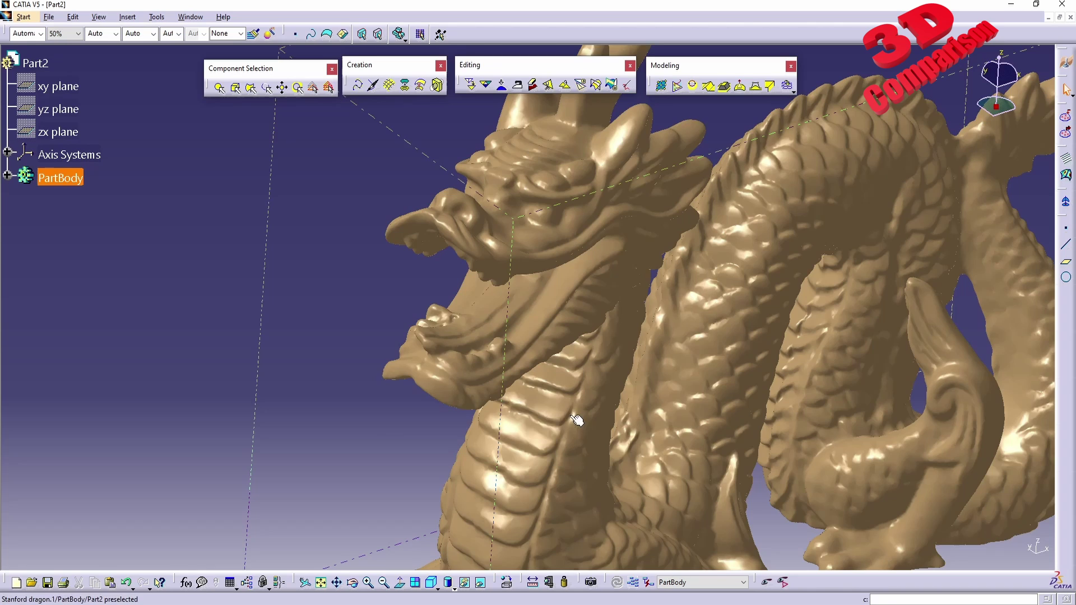
Paint a closed oval mesh curve on the dragon's lower jaw, just behind the rearmost tooth.
{"action": "middle_click_drag", "start_coordinate": [574, 417], "coordinate": [593, 375]}
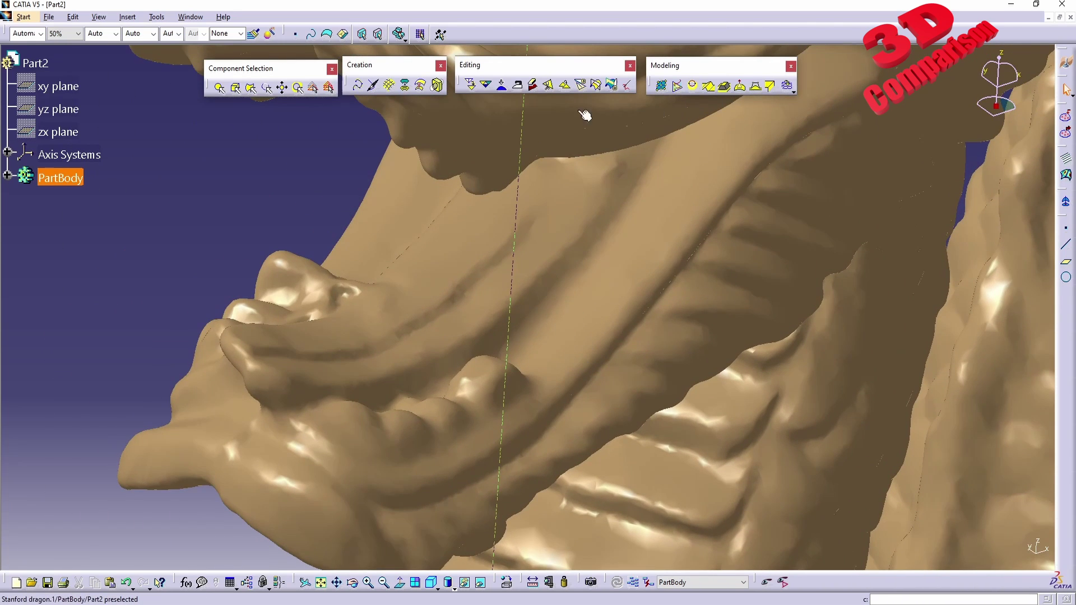
{"action": "left_click", "coordinate": [373, 85]}
{"action": "middle_click_drag", "start_coordinate": [615, 373], "coordinate": [589, 284]}
{"action": "mouse_move", "coordinate": [582, 271]}
{"action": "left_mouse_down"}
{"action": "mouse_move", "coordinate": [551, 287]}
{"action": "mouse_move", "coordinate": [550, 334]}
{"action": "mouse_move", "coordinate": [603, 338]}
{"action": "mouse_move", "coordinate": [649, 289]}
{"action": "mouse_move", "coordinate": [635, 269]}
{"action": "mouse_move", "coordinate": [601, 267]}
{"action": "left_mouse_up"}
{"action": "double_click", "coordinate": [602, 267]}
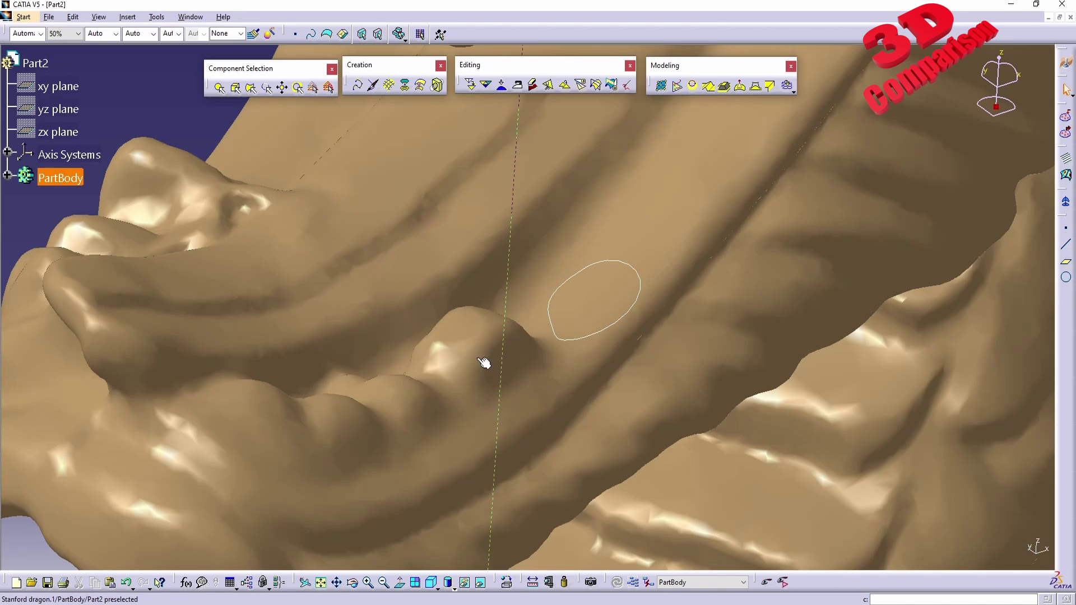
{"action": "middle_click_drag", "start_coordinate": [481, 361], "coordinate": [509, 355]}
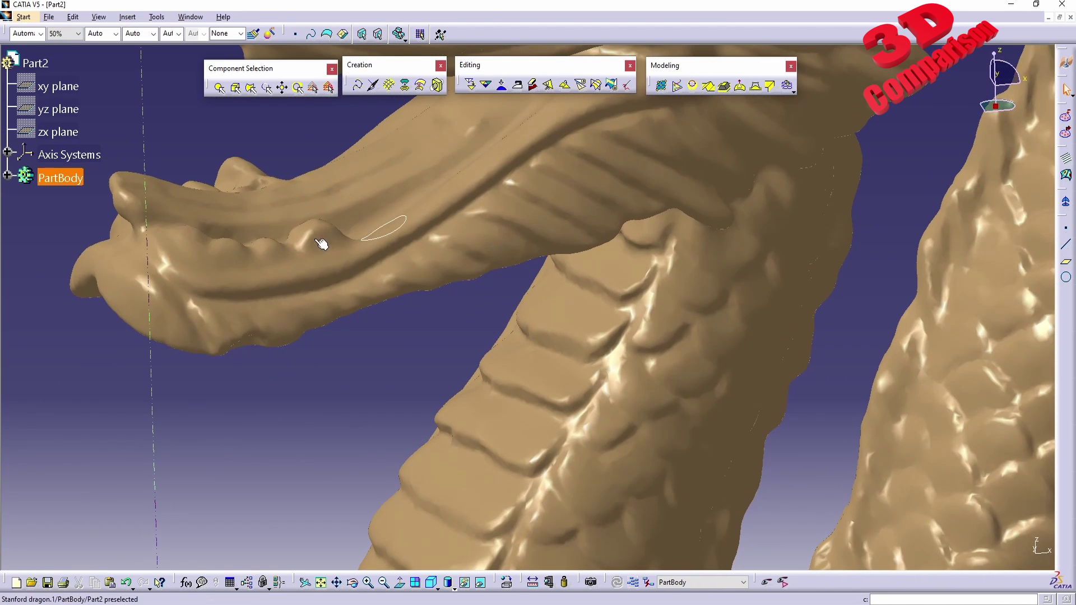
{"action": "middle_click_drag", "start_coordinate": [320, 240], "coordinate": [605, 360]}
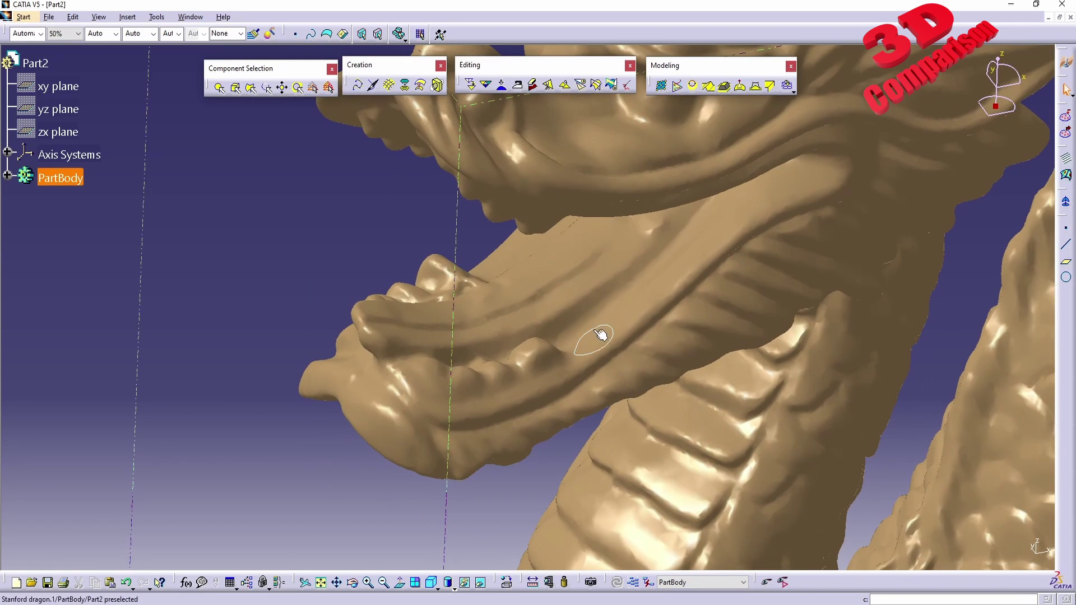
Apply Push/Pull to the dragon mesh inside the painted curve, with the influence radius turned off.
{"action": "left_click", "coordinate": [617, 332]}
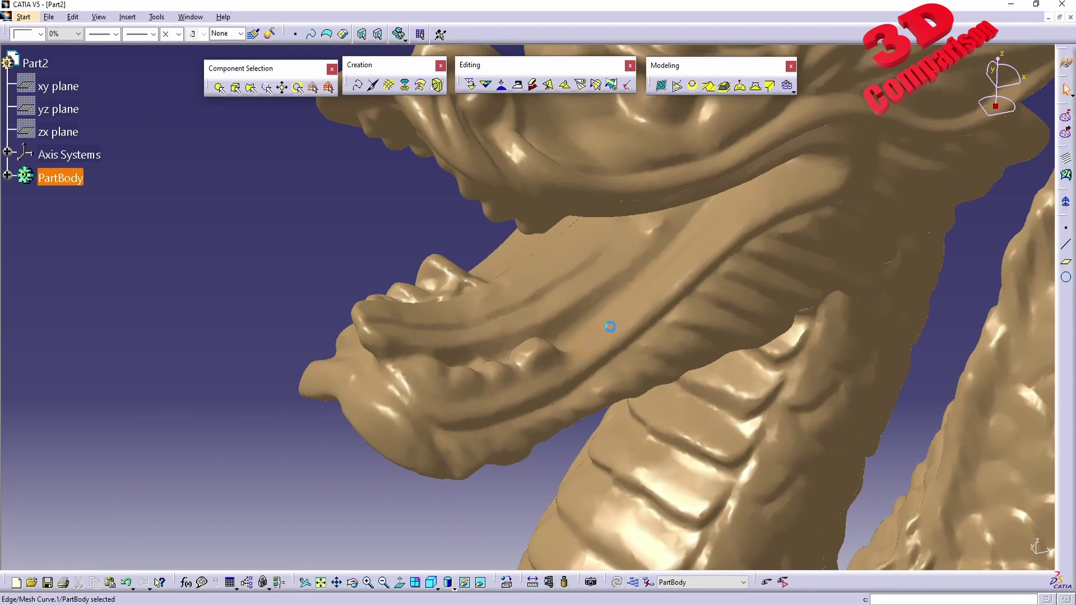
{"action": "left_click", "coordinate": [739, 92]}
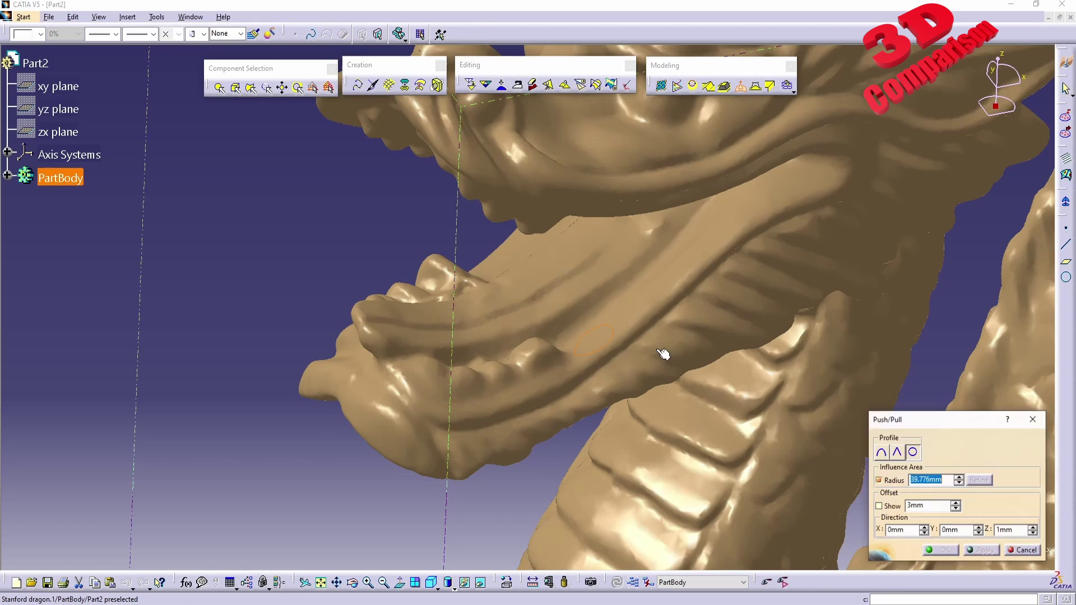
{"action": "left_click", "coordinate": [892, 483]}
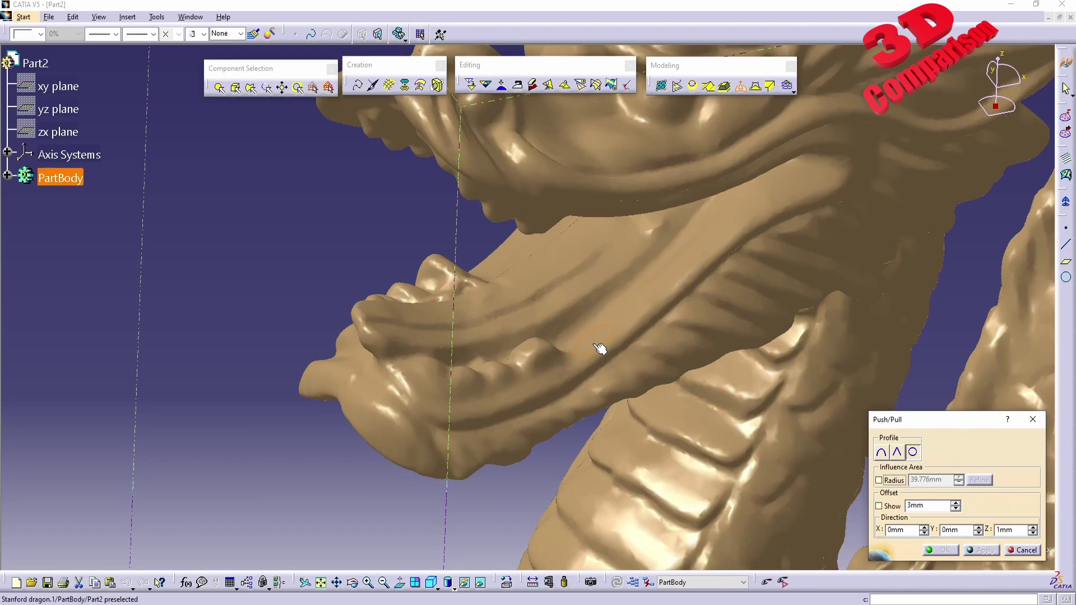
{"action": "left_click", "coordinate": [596, 345]}
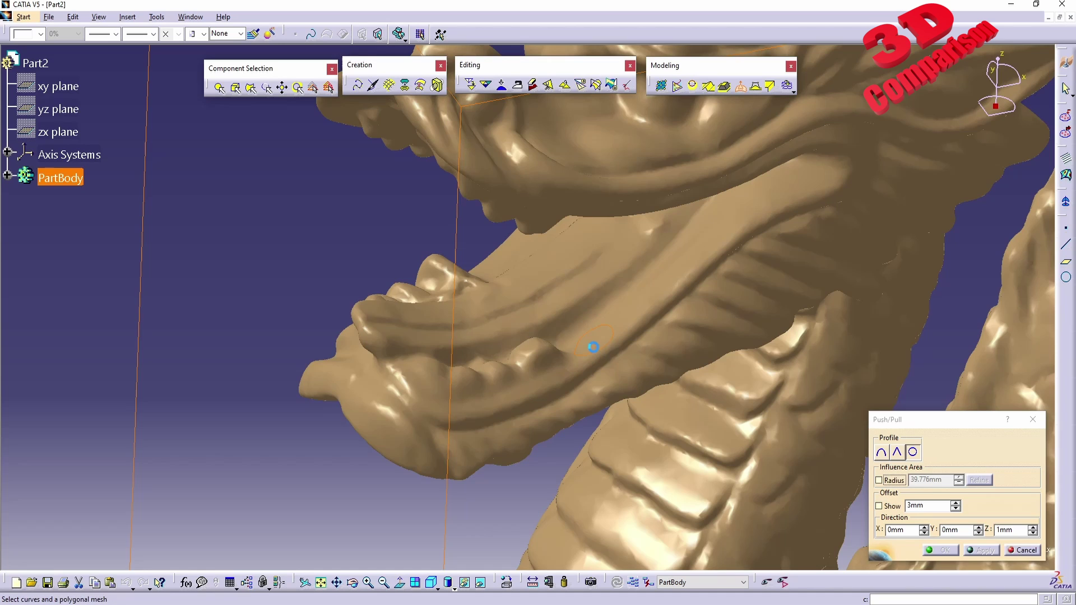
{"action": "middle_click_drag", "start_coordinate": [598, 365], "coordinate": [513, 379]}
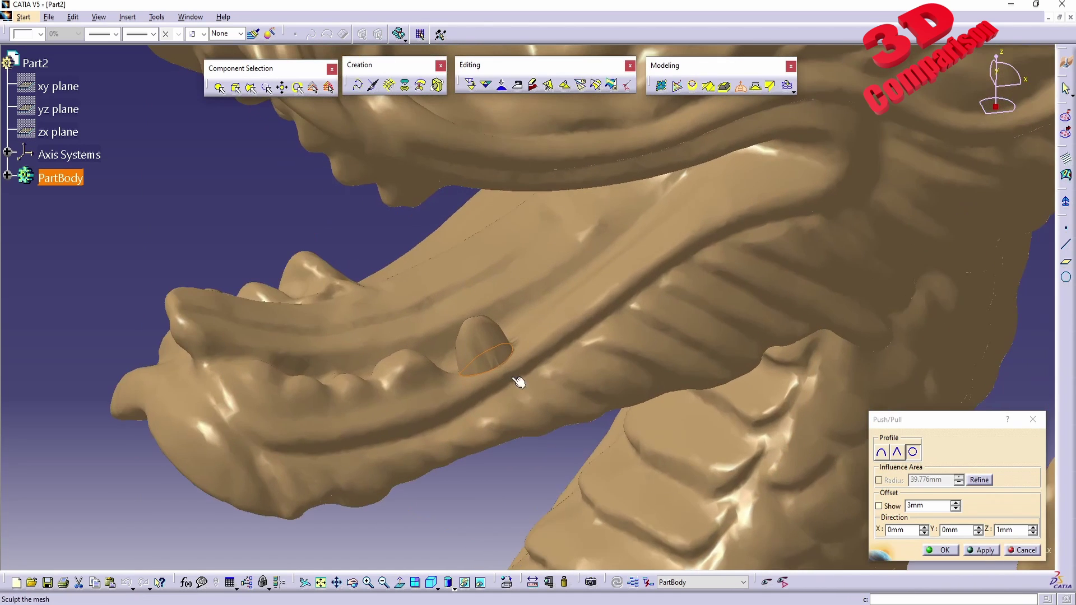
Try the curved, pointed and round Push/Pull profiles on the raised area behind the teeth.
{"action": "left_click", "coordinate": [886, 455]}
{"action": "middle_click_drag", "start_coordinate": [501, 357], "coordinate": [526, 341]}
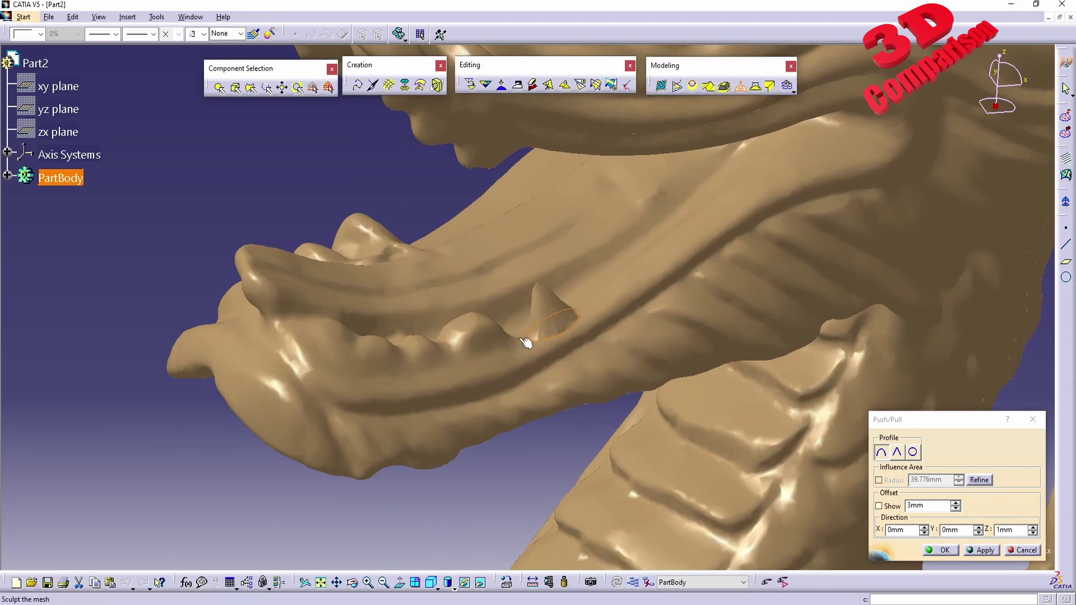
{"action": "left_click", "coordinate": [897, 452]}
{"action": "middle_click_drag", "start_coordinate": [570, 343], "coordinate": [557, 233]}
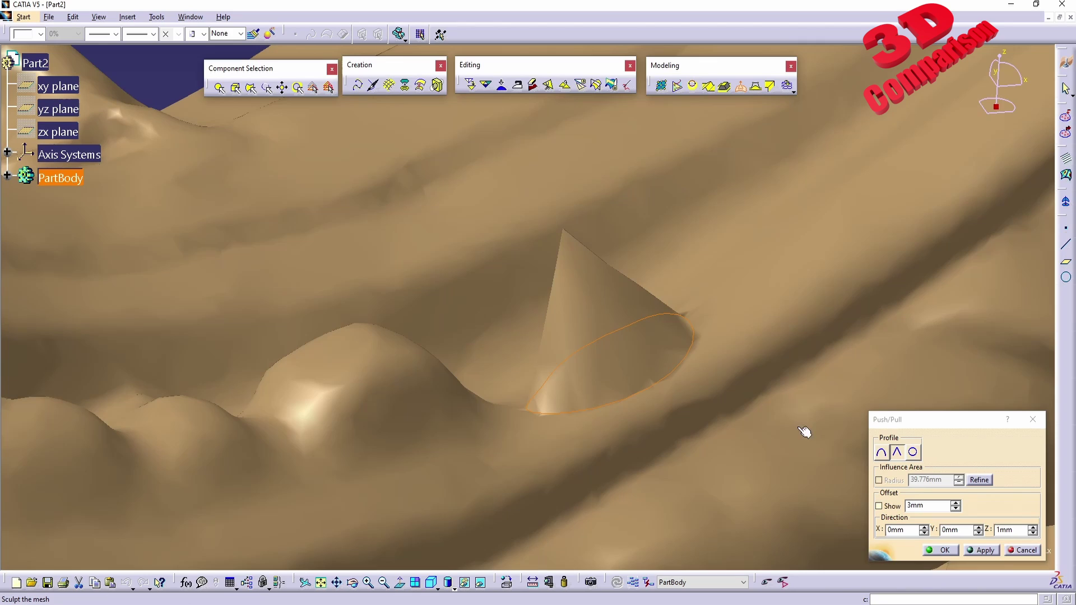
{"action": "left_click", "coordinate": [881, 454]}
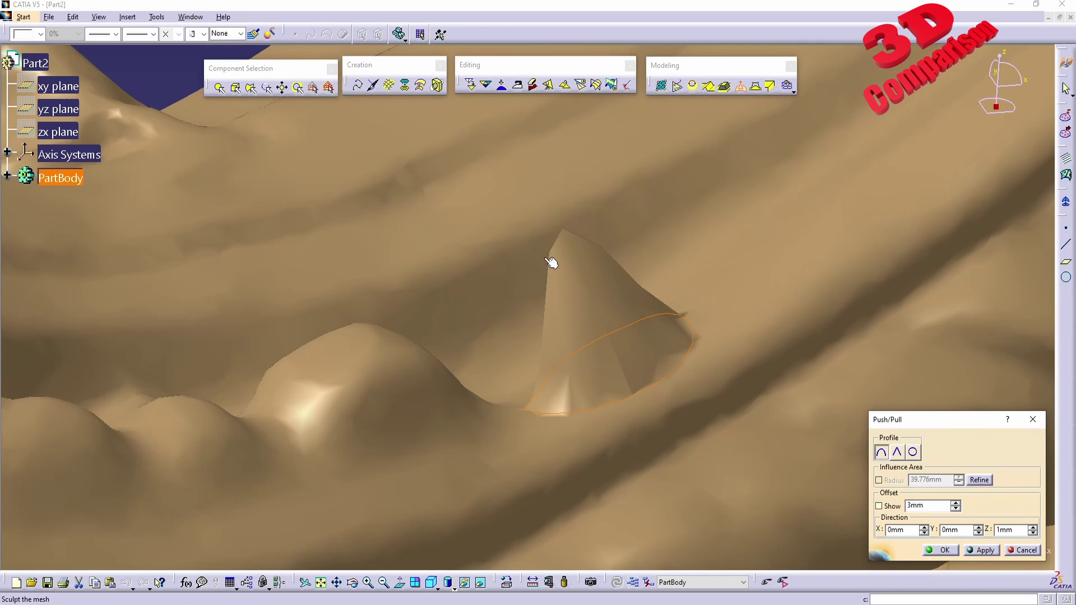
{"action": "left_click", "coordinate": [914, 453]}
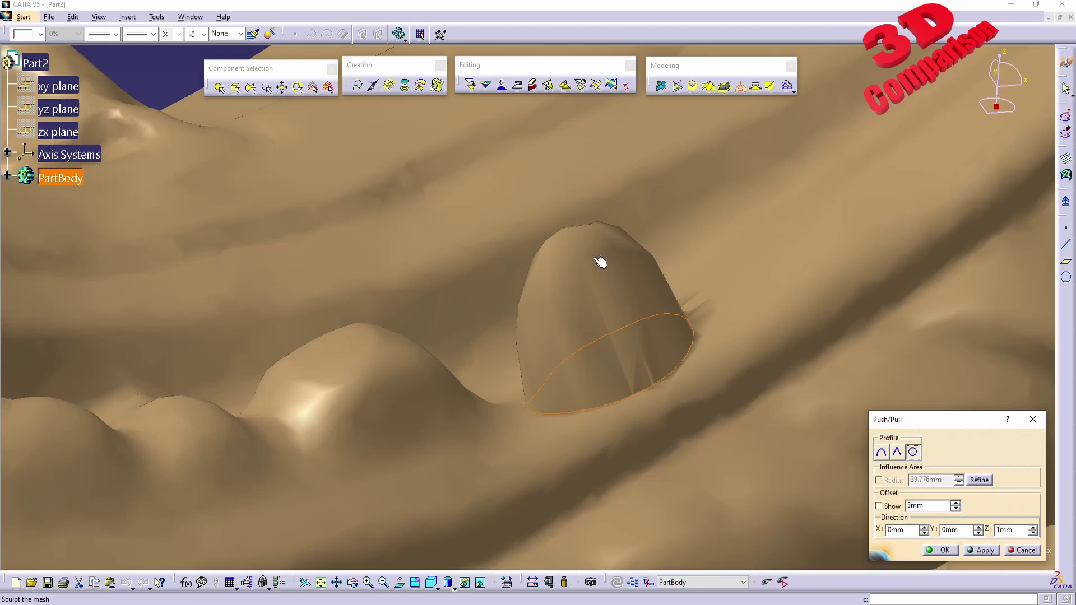
{"action": "middle_click_drag", "start_coordinate": [539, 287], "coordinate": [504, 314]}
{"action": "left_click", "coordinate": [881, 453]}
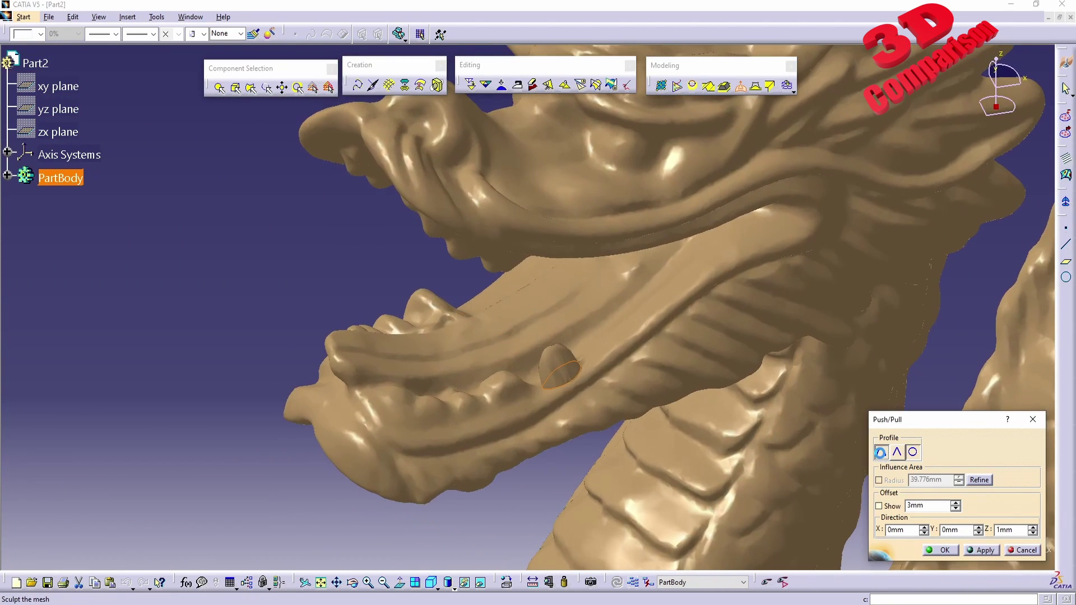
Show the Push/Pull offset handle, adjust the offset to about 2.747 mm and choose the round profile.
{"action": "left_click", "coordinate": [903, 507]}
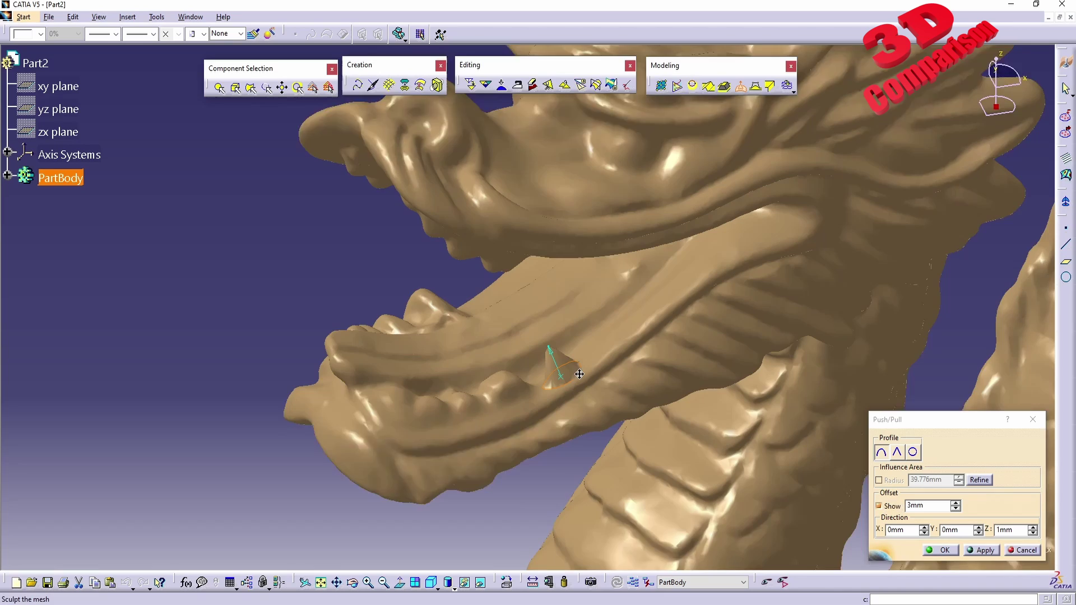
{"action": "middle_click_drag", "start_coordinate": [576, 372], "coordinate": [573, 304]}
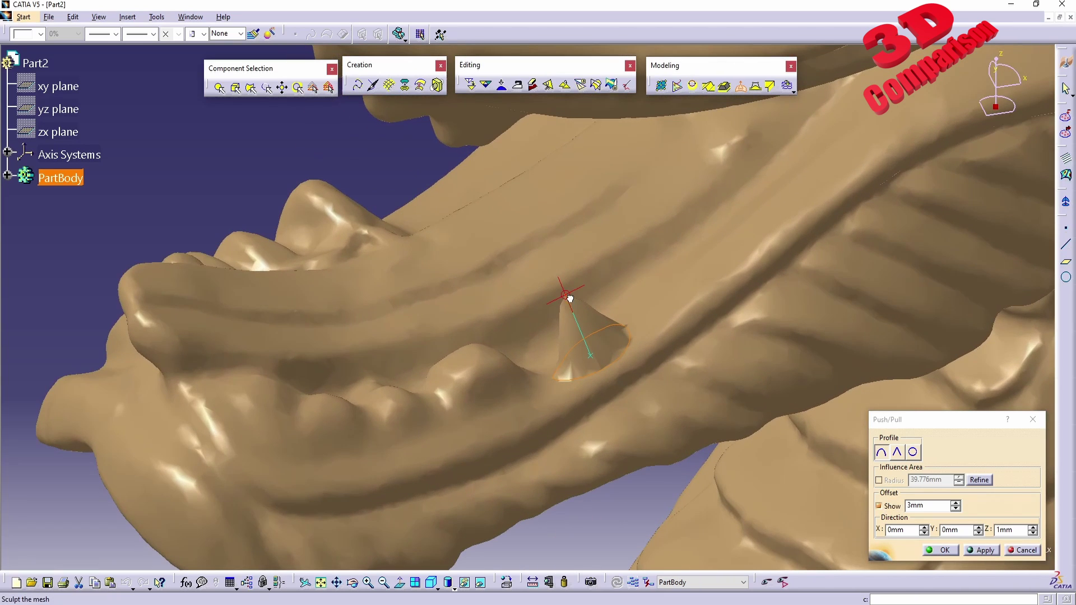
{"action": "mouse_move", "coordinate": [570, 299]}
{"action": "left_mouse_down"}
{"action": "mouse_move", "coordinate": [513, 182]}
{"action": "mouse_move", "coordinate": [570, 300]}
{"action": "left_mouse_up"}
{"action": "left_click", "coordinate": [912, 451]}
Refine the mesh of the raised tooth twice, using wireframe display to examine its triangles.
{"action": "left_click", "coordinate": [978, 480]}
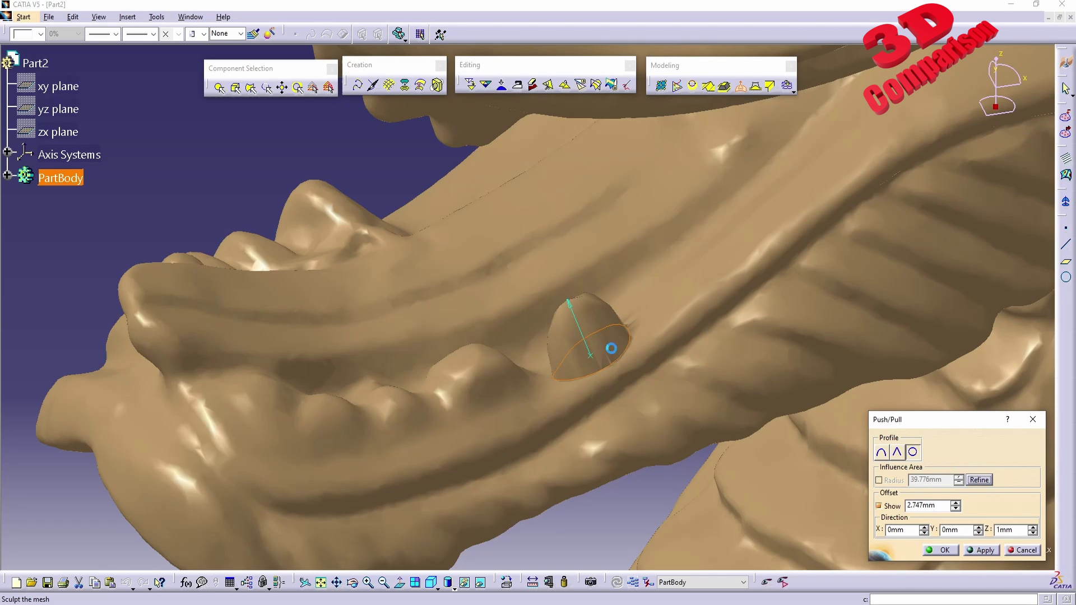
{"action": "middle_click_drag", "start_coordinate": [580, 345], "coordinate": [552, 147]}
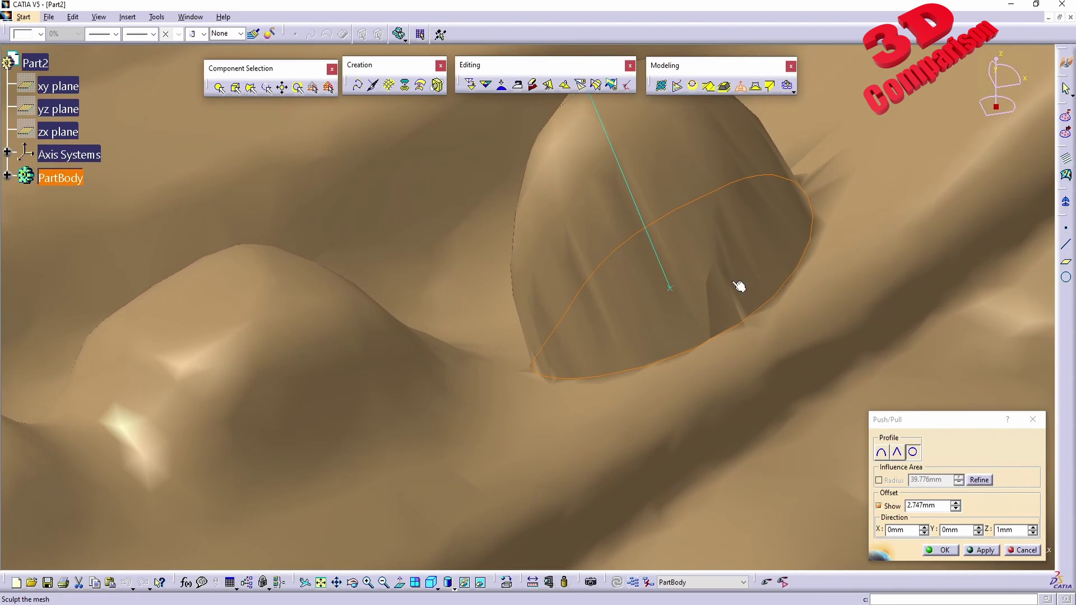
{"action": "middle_click_drag", "start_coordinate": [739, 287], "coordinate": [592, 365]}
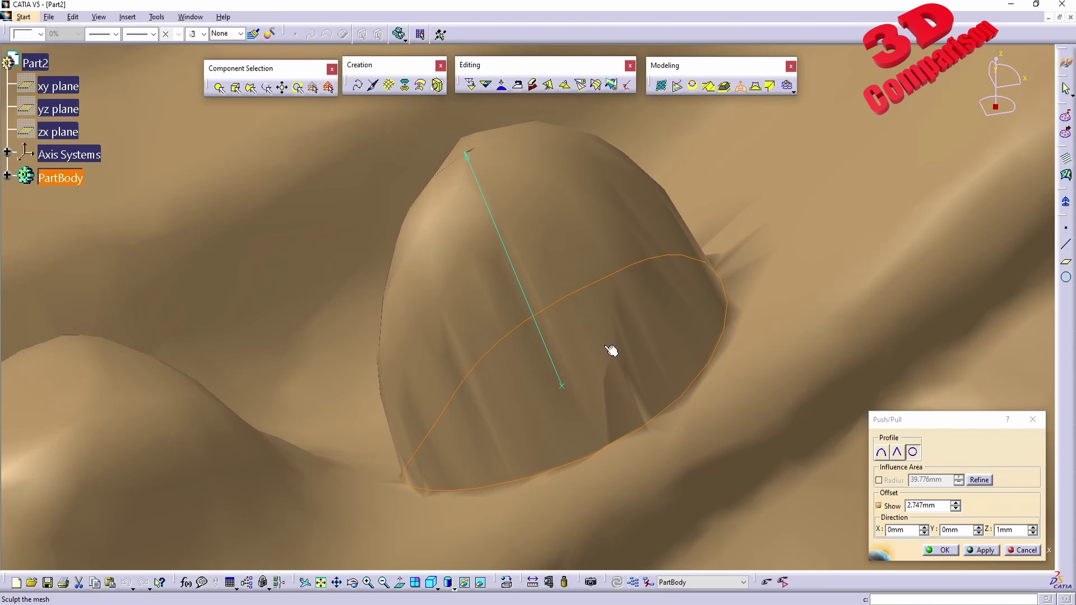
{"action": "left_click", "coordinate": [453, 588]}
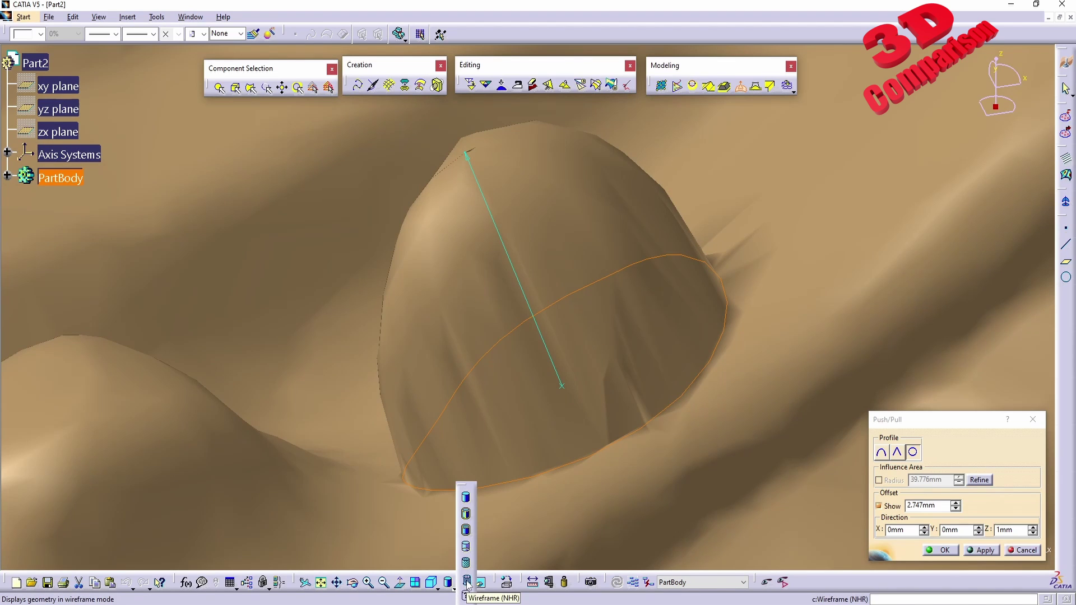
{"action": "left_click", "coordinate": [466, 582]}
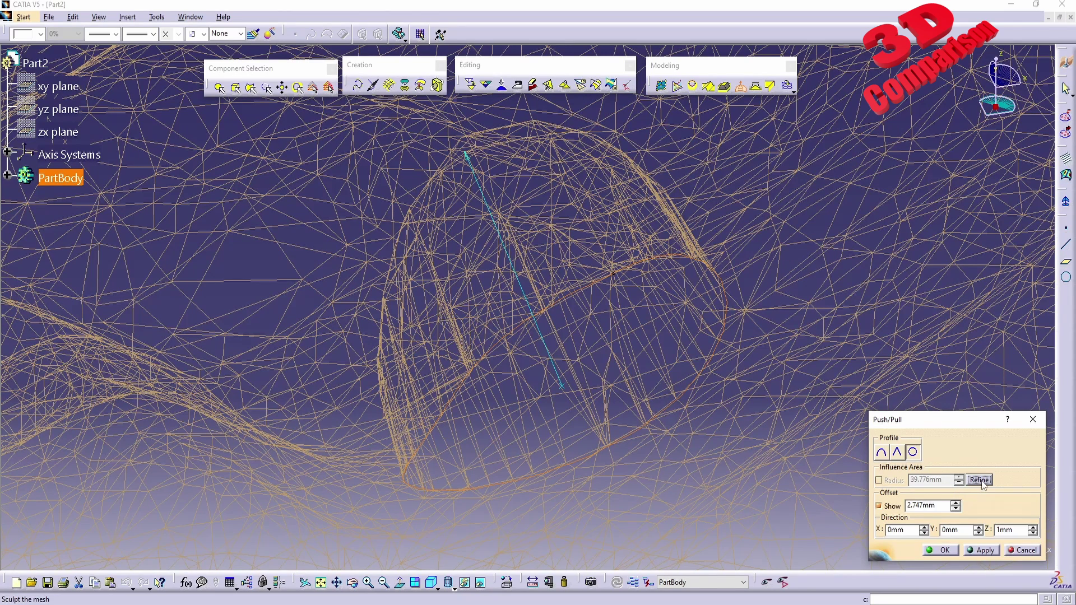
{"action": "left_click", "coordinate": [980, 480]}
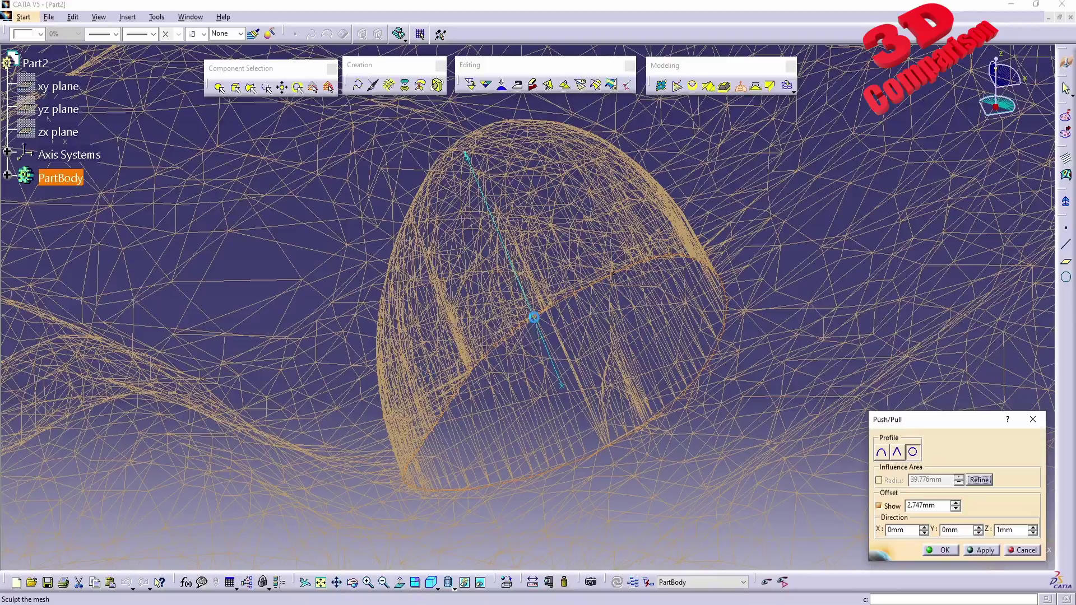
Return the model to a shaded display and accept the Push/Pull deformation of the tooth.
{"action": "middle_click_drag", "start_coordinate": [500, 274], "coordinate": [482, 583]}
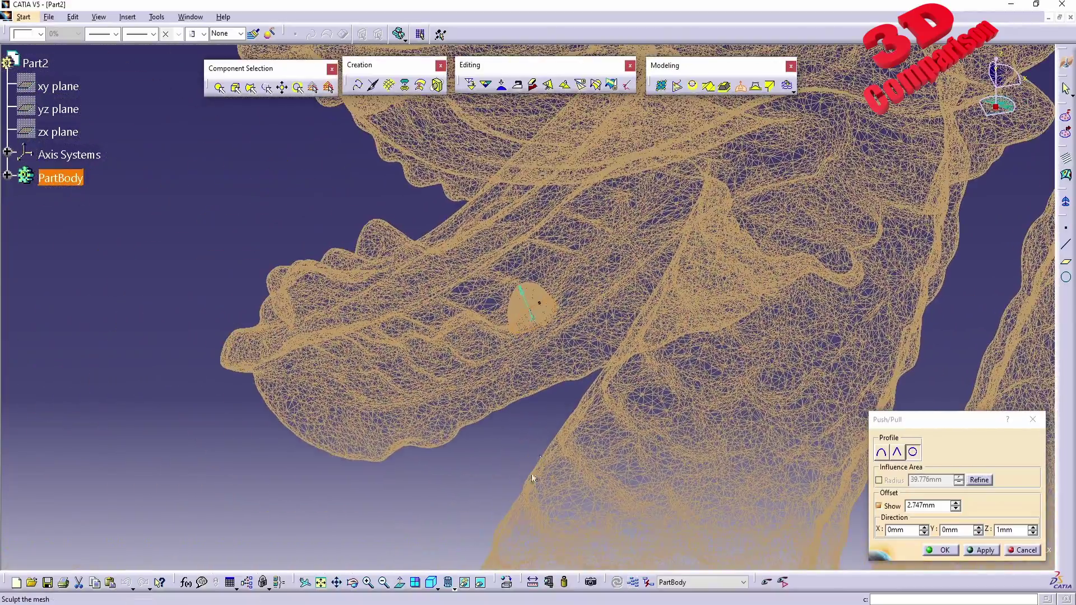
{"action": "left_click", "coordinate": [455, 589]}
{"action": "left_click", "coordinate": [462, 490]}
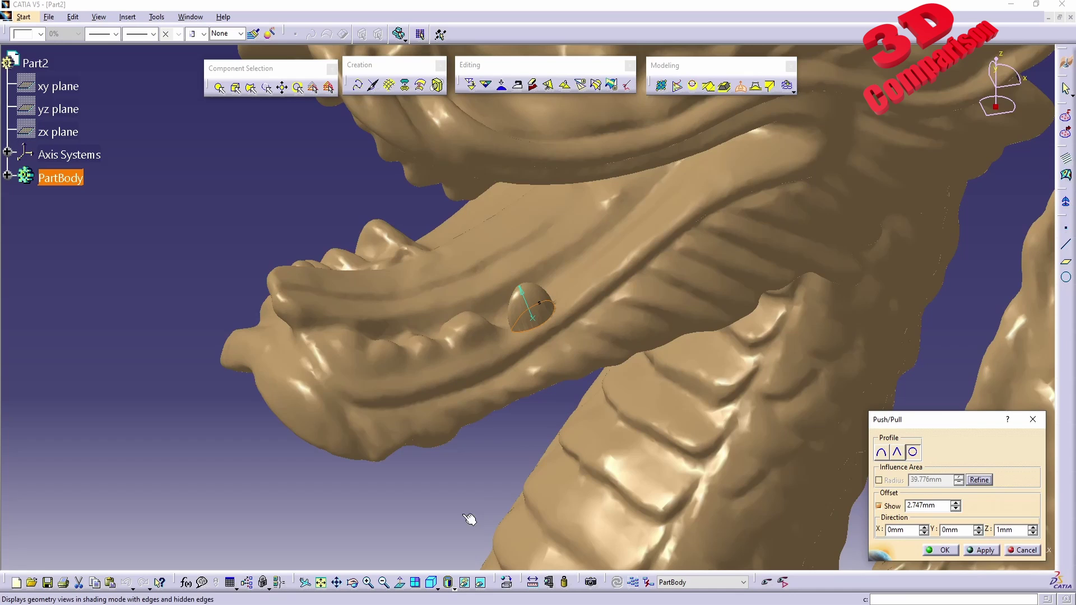
{"action": "left_click", "coordinate": [944, 550]}
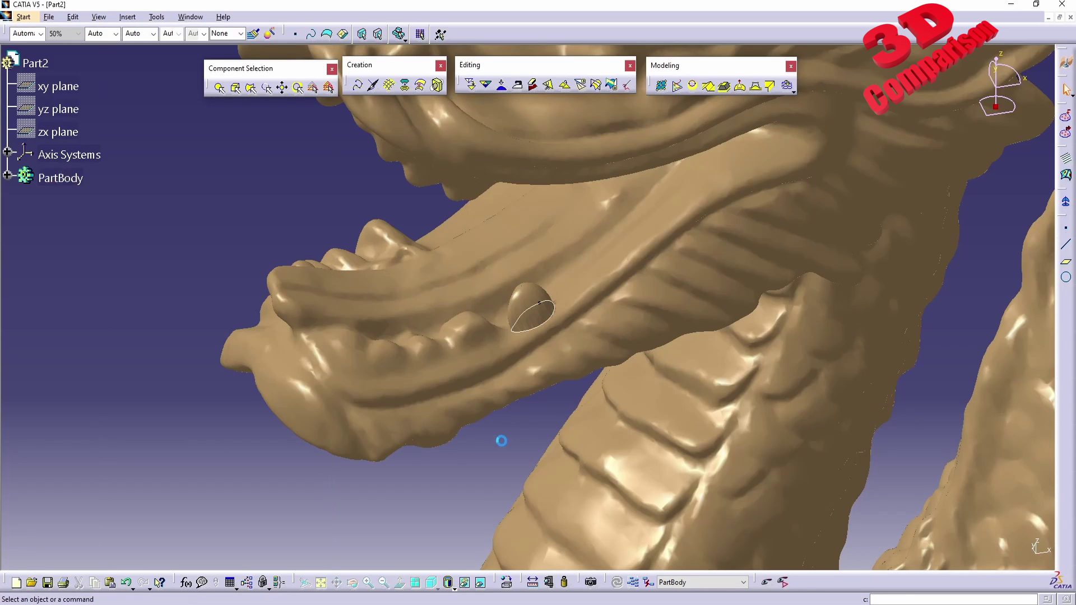
Try painting a large looped curve across the dragon's tongue and undo it.
{"action": "mouse_move", "coordinate": [499, 440]}
{"action": "middle_mouse_down"}
{"action": "mouse_move", "coordinate": [550, 280]}
{"action": "mouse_move", "coordinate": [546, 322]}
{"action": "mouse_move", "coordinate": [507, 384]}
{"action": "middle_mouse_up"}
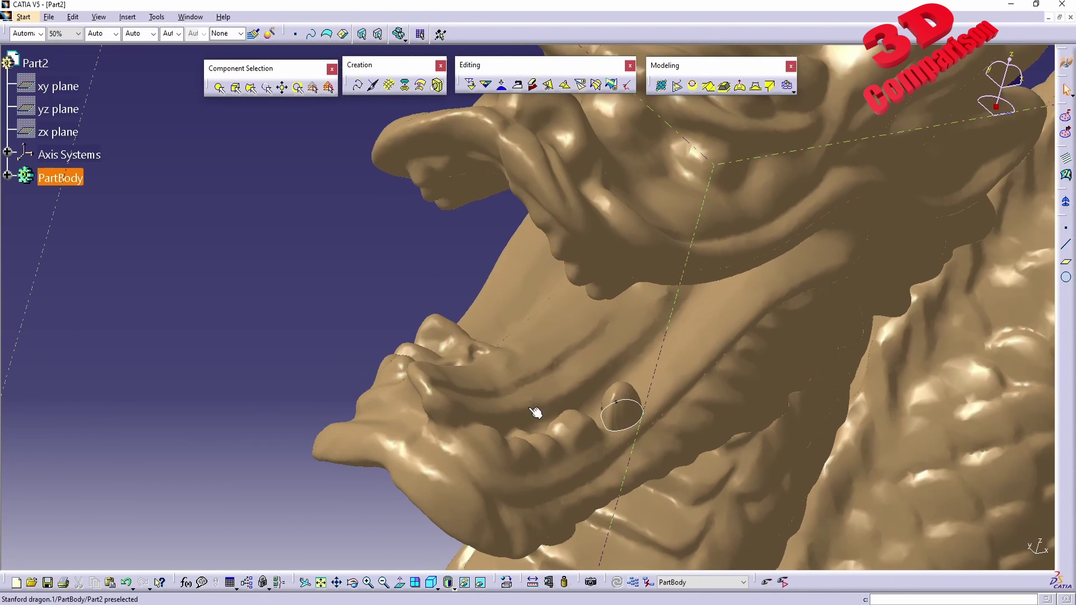
{"action": "left_click", "coordinate": [373, 86]}
{"action": "left_click", "coordinate": [373, 86]}
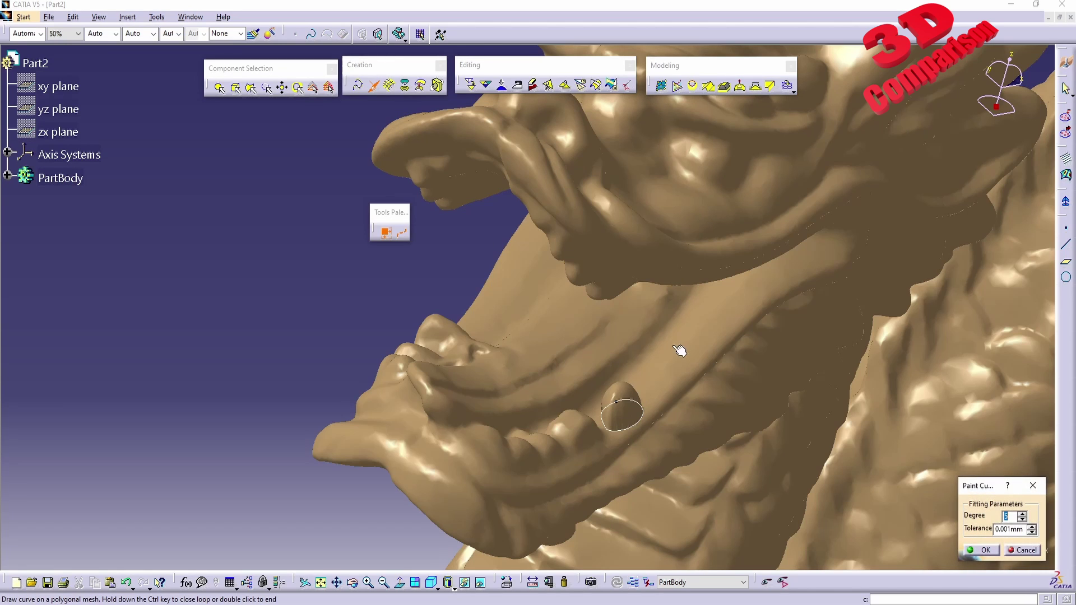
{"action": "middle_click_drag", "start_coordinate": [682, 350], "coordinate": [699, 267]}
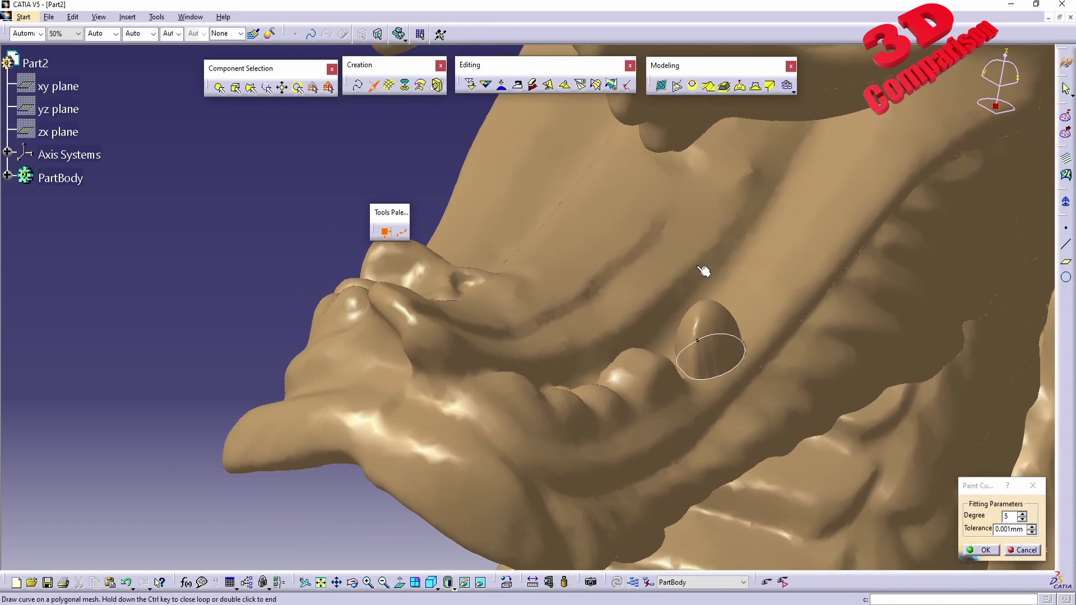
{"action": "mouse_move", "coordinate": [620, 154]}
{"action": "left_mouse_down"}
{"action": "mouse_move", "coordinate": [530, 286]}
{"action": "mouse_move", "coordinate": [540, 321]}
{"action": "mouse_move", "coordinate": [587, 321]}
{"action": "mouse_move", "coordinate": [672, 278]}
{"action": "mouse_move", "coordinate": [716, 225]}
{"action": "mouse_move", "coordinate": [730, 167]}
{"action": "mouse_move", "coordinate": [699, 179]}
{"action": "left_mouse_up"}
{"action": "mouse_move", "coordinate": [693, 175]}
{"action": "middle_mouse_down"}
{"action": "mouse_move", "coordinate": [634, 233]}
{"action": "mouse_move", "coordinate": [639, 213]}
{"action": "middle_mouse_up"}
{"action": "double_click", "coordinate": [618, 161]}
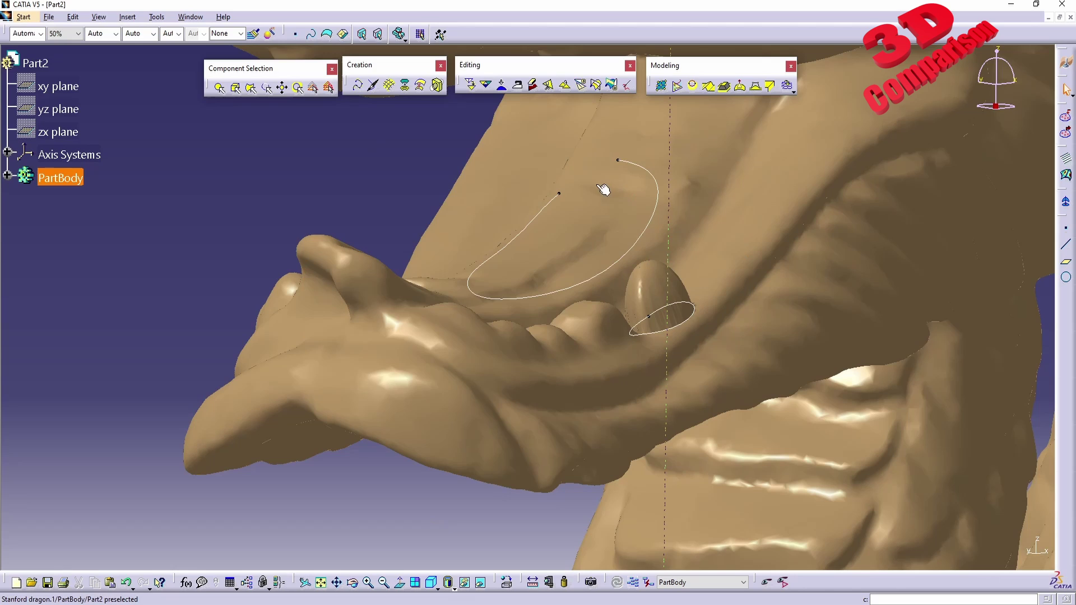
{"action": "key", "text": "ctrl+z"}
Paint a closed elongated loop curve on the dragon's tongue, behind the added tooth.
{"action": "left_click", "coordinate": [373, 85]}
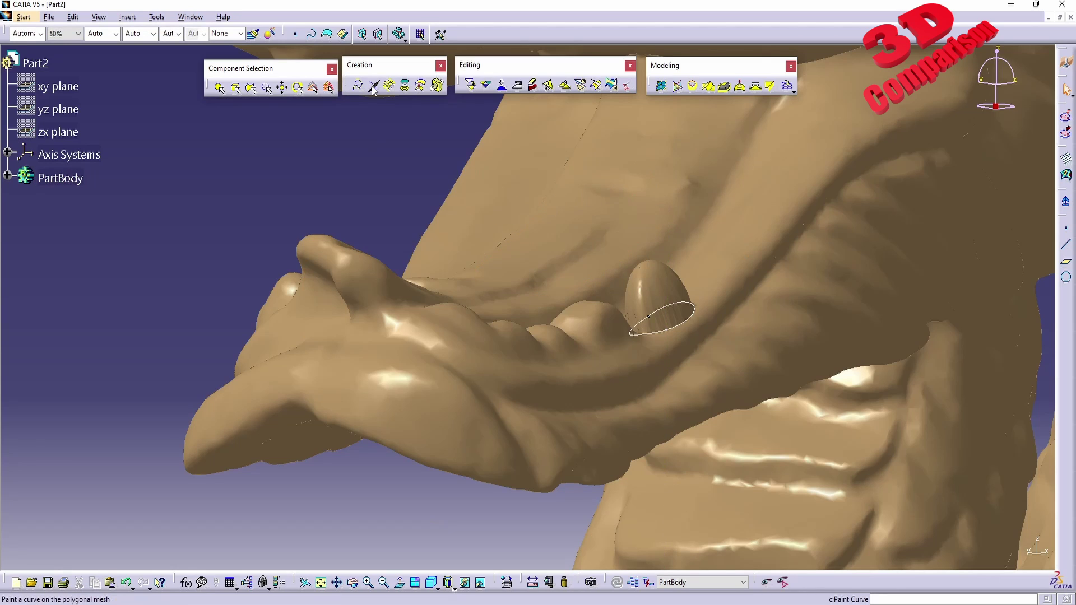
{"action": "mouse_move", "coordinate": [602, 178]}
{"action": "left_mouse_down"}
{"action": "mouse_move", "coordinate": [514, 264]}
{"action": "mouse_move", "coordinate": [521, 298]}
{"action": "mouse_move", "coordinate": [564, 293]}
{"action": "mouse_move", "coordinate": [655, 234]}
{"action": "mouse_move", "coordinate": [666, 180]}
{"action": "mouse_move", "coordinate": [618, 160]}
{"action": "left_mouse_up"}
{"action": "left_click", "coordinate": [617, 155], "text": "ctrl"}
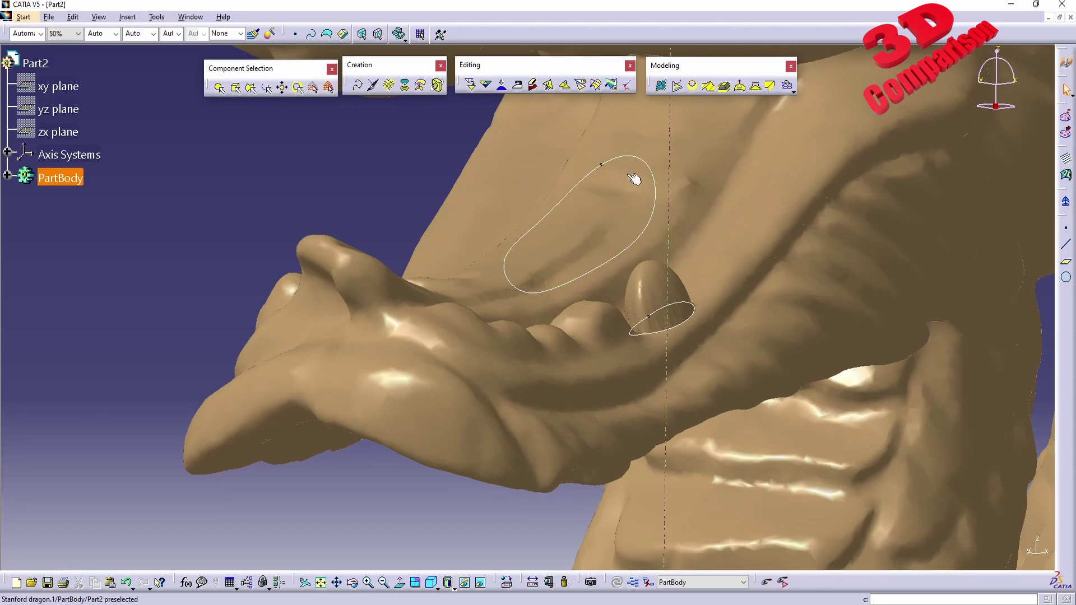
Start a Push/Pull deformation on the curve painted on the dragon's tongue.
{"action": "left_click", "coordinate": [740, 87]}
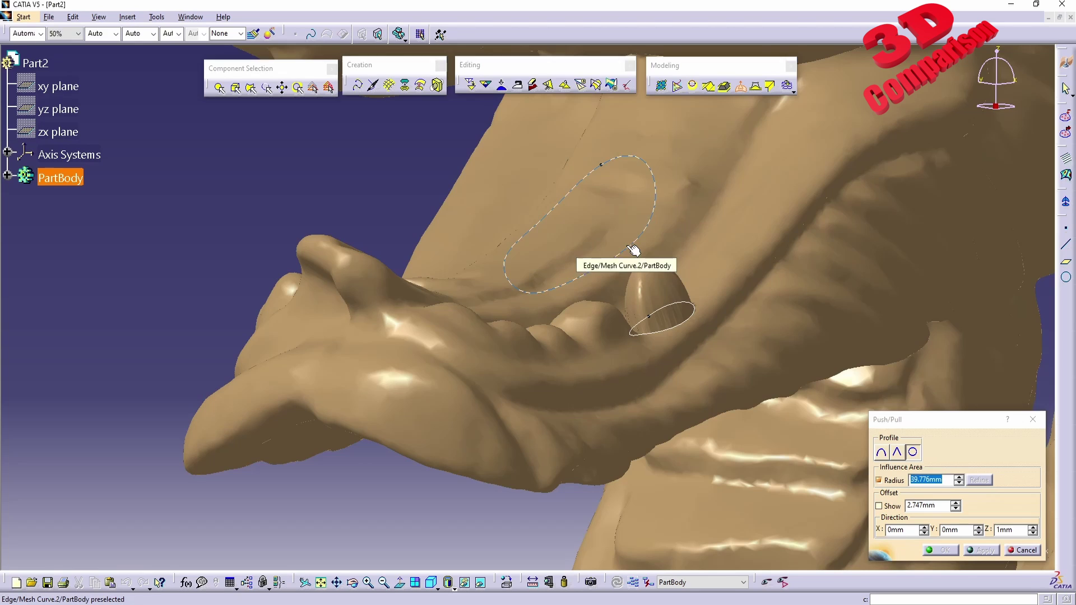
{"action": "mouse_move", "coordinate": [633, 250]}
{"action": "middle_mouse_down"}
{"action": "mouse_move", "coordinate": [684, 238]}
{"action": "mouse_move", "coordinate": [617, 302]}
{"action": "mouse_move", "coordinate": [487, 389]}
{"action": "mouse_move", "coordinate": [473, 336]}
{"action": "middle_mouse_up"}
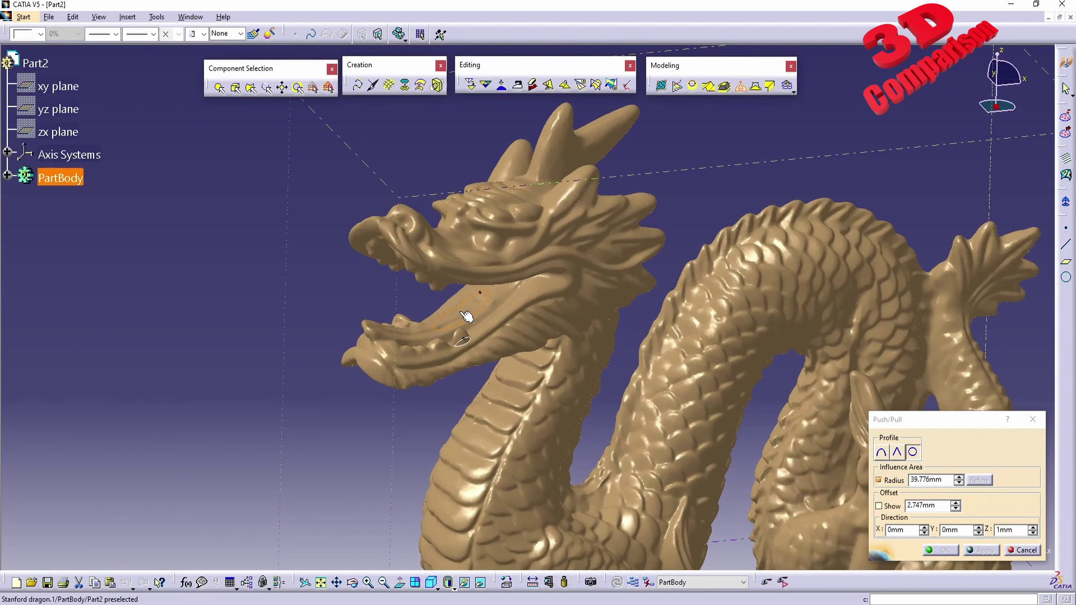
{"action": "left_click", "coordinate": [461, 312]}
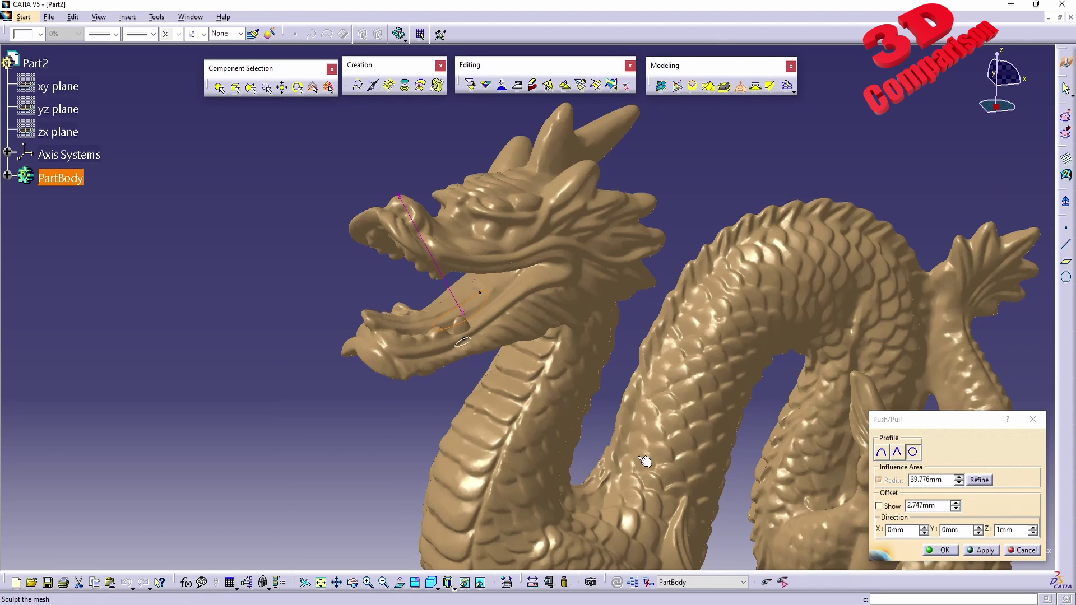
Show the Push/Pull offset handle, set the offset to 5 mm and examine the effect on the whole dragon.
{"action": "middle_click_drag", "start_coordinate": [647, 463], "coordinate": [596, 354]}
{"action": "scroll", "coordinate": [606, 347], "scroll_direction": "down", "scroll_amount": 1}
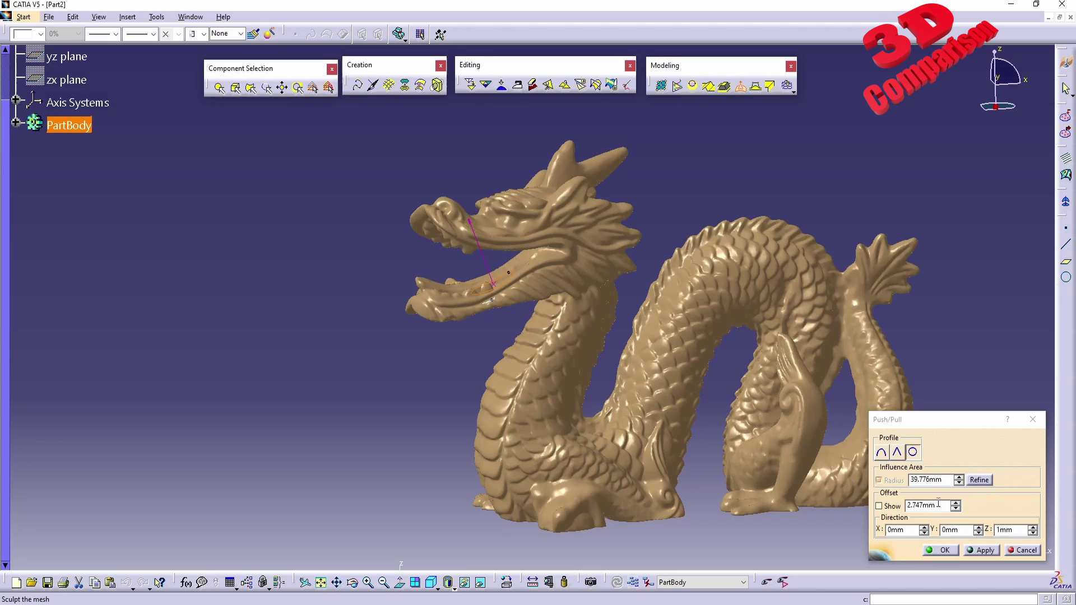
{"action": "left_click_drag", "start_coordinate": [940, 506], "coordinate": [865, 504]}
{"action": "left_click", "coordinate": [890, 508]}
{"action": "type", "text": "5"}
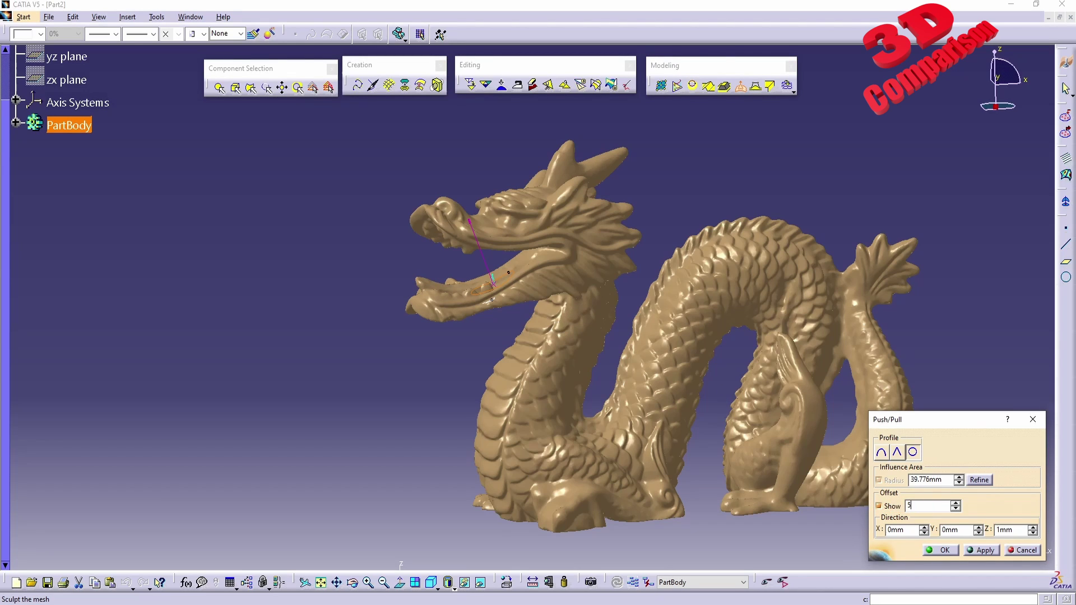
{"action": "key", "text": "Tab"}
{"action": "middle_click_drag", "start_coordinate": [684, 284], "coordinate": [601, 304]}
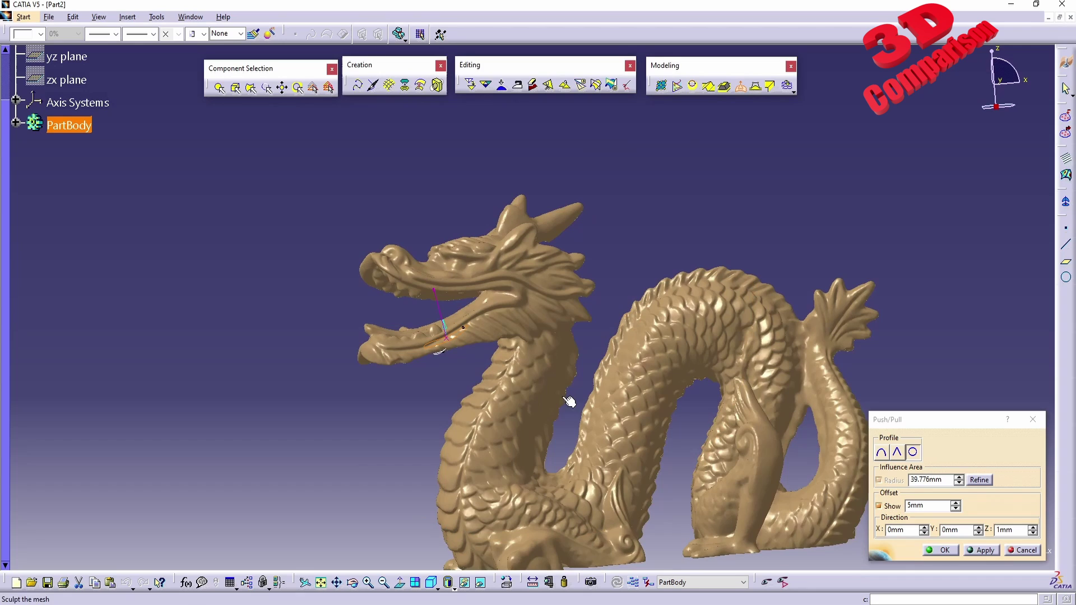
{"action": "middle_click_drag", "start_coordinate": [568, 402], "coordinate": [573, 357]}
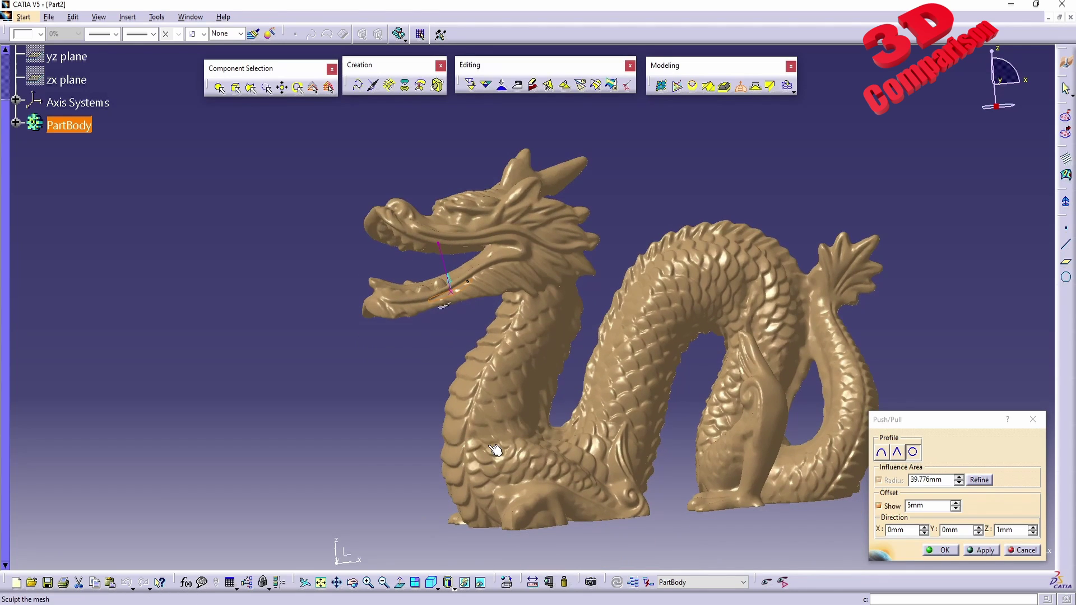
{"action": "middle_click_drag", "start_coordinate": [486, 449], "coordinate": [555, 373]}
{"action": "left_click", "coordinate": [548, 327]}
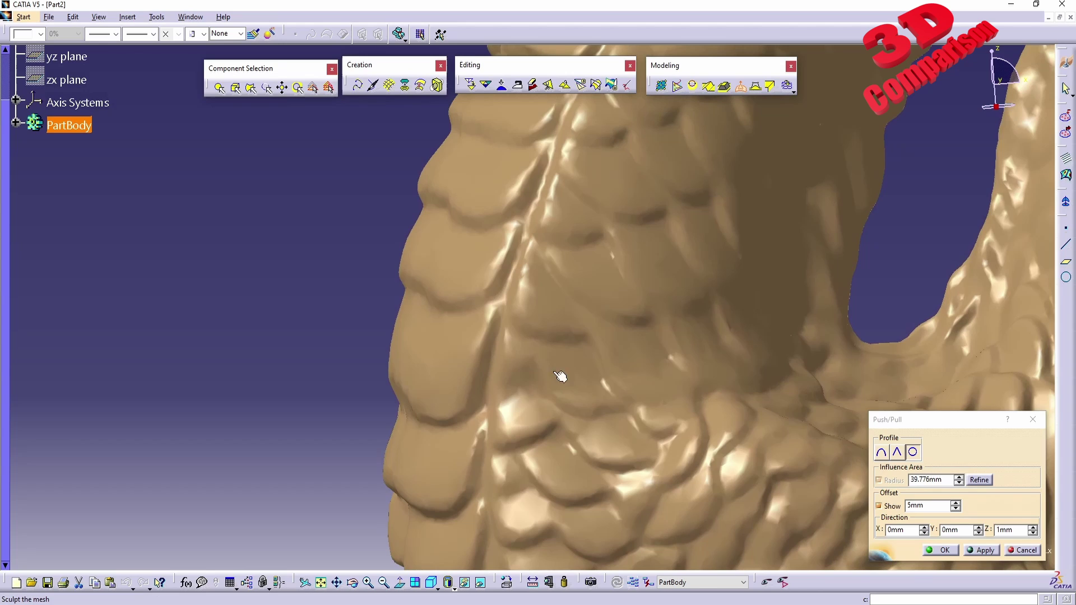
Set the Push/Pull offset to 10 mm and inspect the dragon's body and head.
{"action": "left_click", "coordinate": [935, 506]}
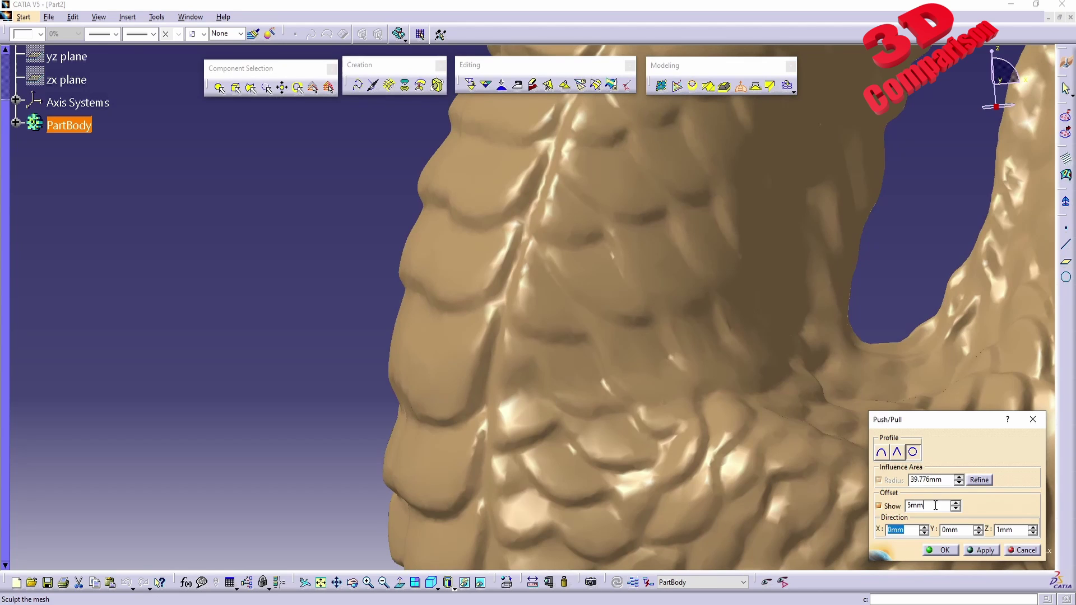
{"action": "left_click", "coordinate": [919, 506]}
{"action": "left_click_drag", "start_coordinate": [930, 507], "coordinate": [880, 509]}
{"action": "type", "text": "10"}
{"action": "key", "text": "Tab"}
{"action": "middle_click_drag", "start_coordinate": [677, 282], "coordinate": [617, 457]}
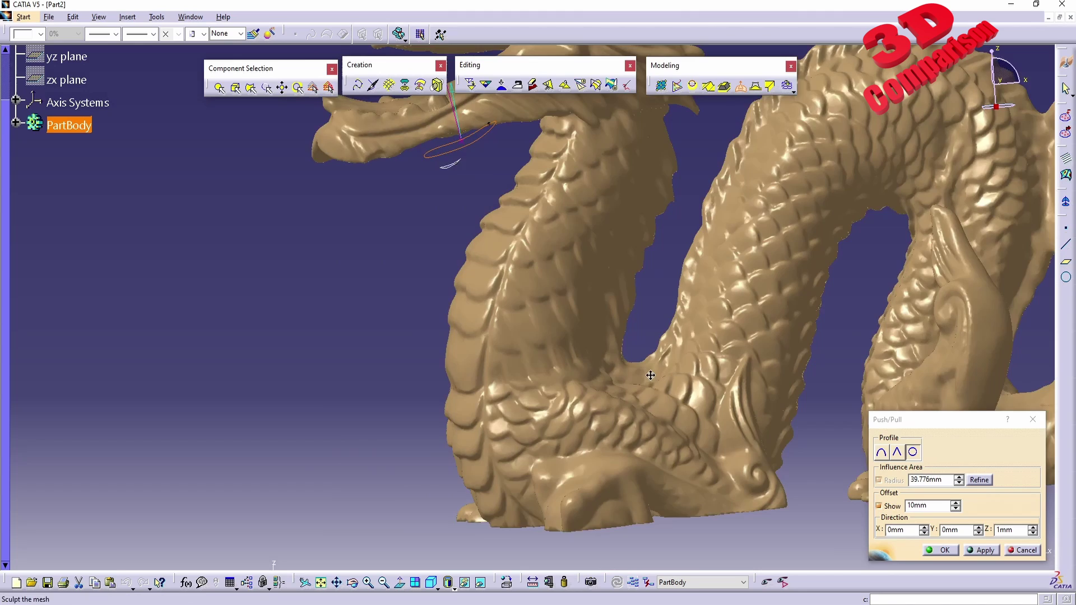
{"action": "middle_click_drag", "start_coordinate": [649, 375], "coordinate": [485, 328]}
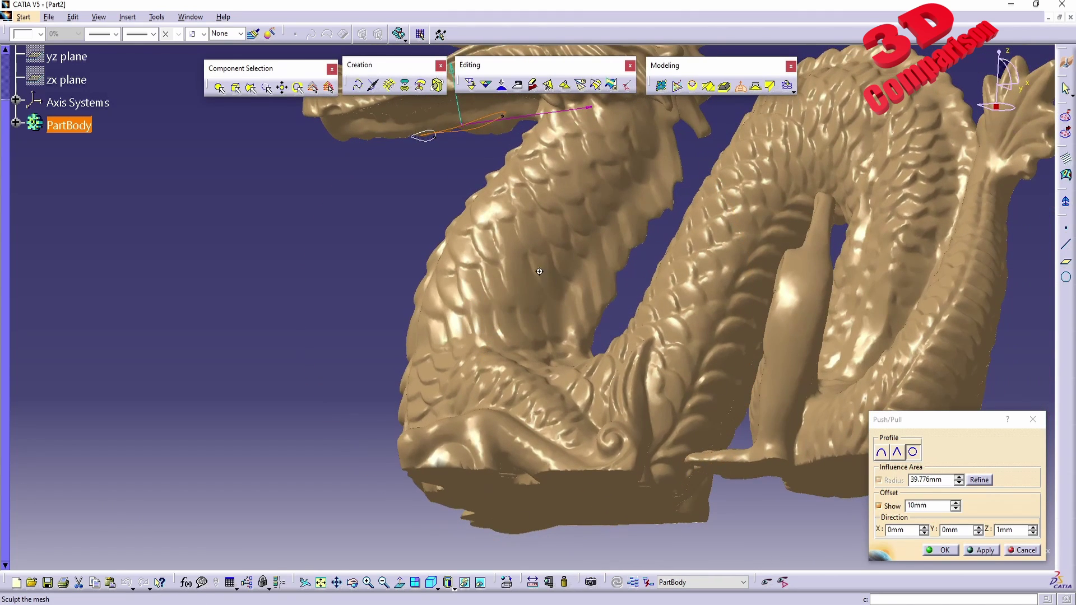
{"action": "middle_click_drag", "start_coordinate": [538, 271], "coordinate": [709, 433]}
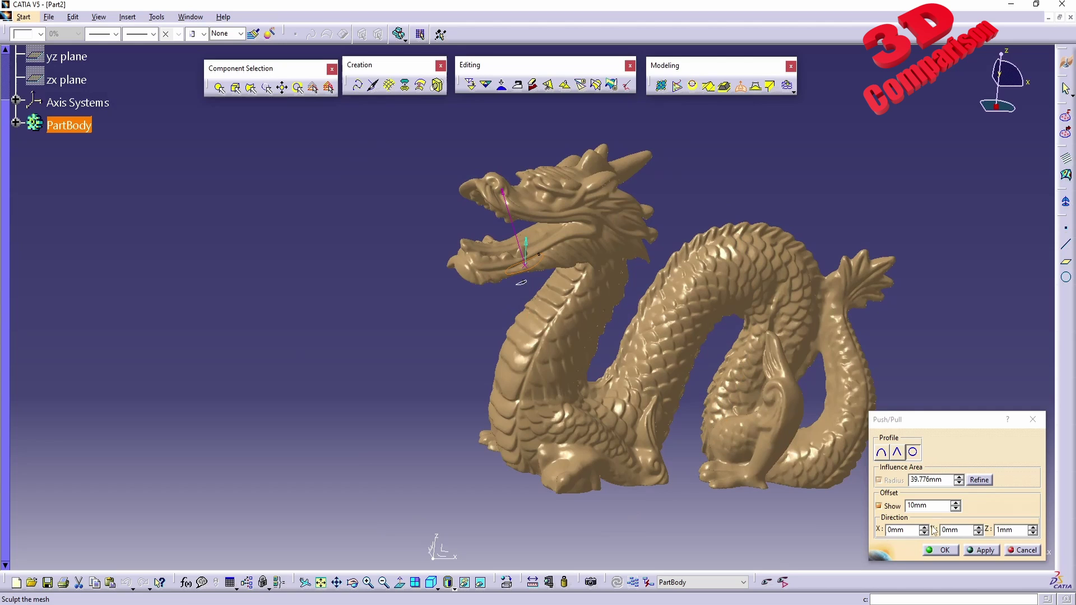
Set the Push/Pull offset to 55 mm and inspect the deformed head and neck.
{"action": "left_click", "coordinate": [935, 506]}
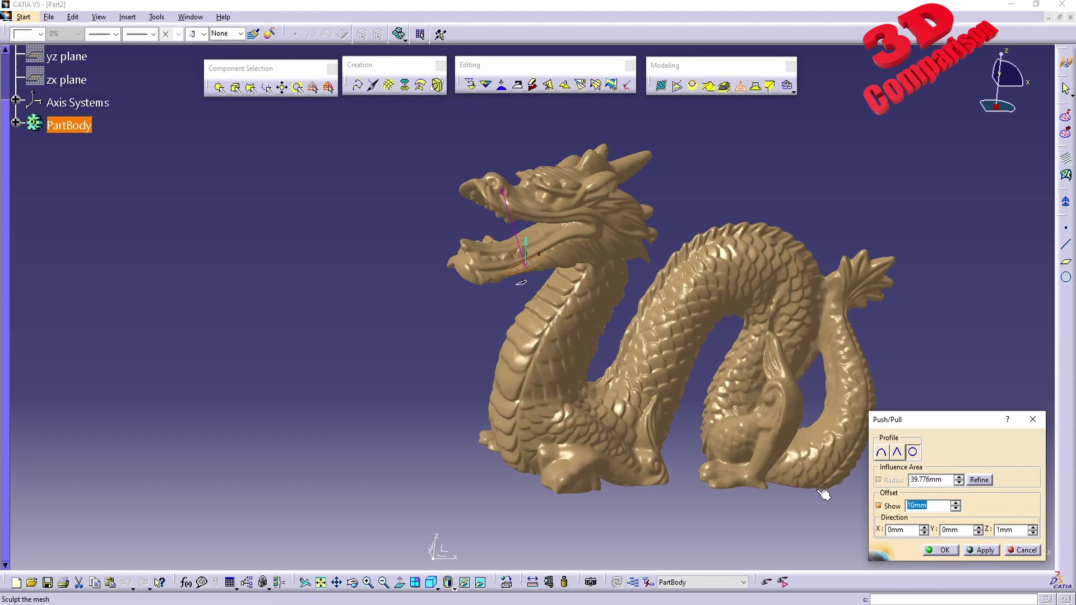
{"action": "type", "text": "55"}
{"action": "key", "text": "Tab"}
{"action": "middle_click_drag", "start_coordinate": [573, 241], "coordinate": [557, 270]}
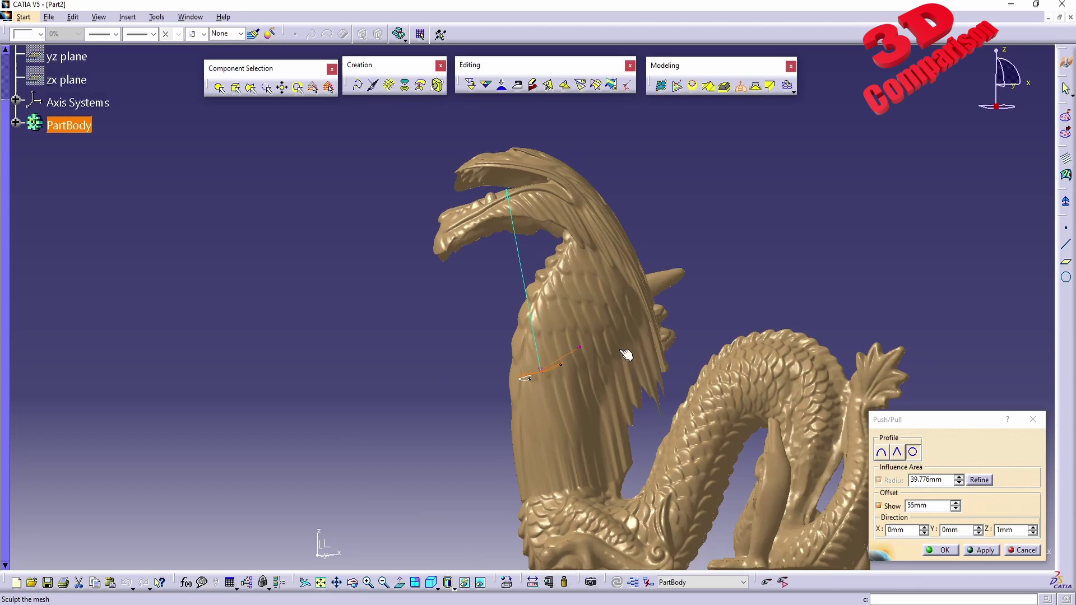
{"action": "middle_click_drag", "start_coordinate": [627, 355], "coordinate": [715, 262]}
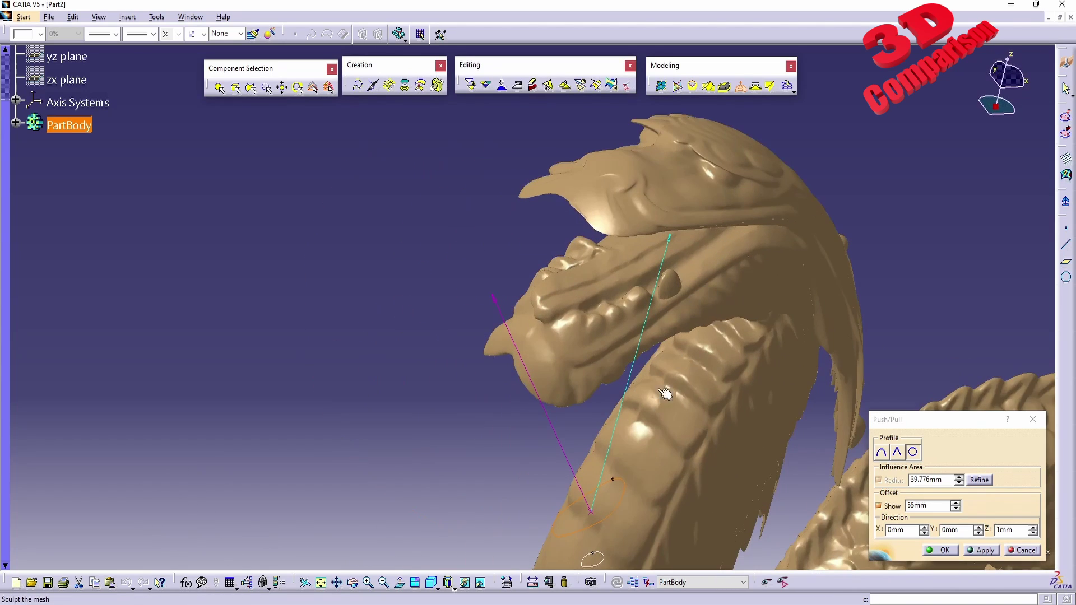
{"action": "middle_click_drag", "start_coordinate": [653, 423], "coordinate": [528, 384]}
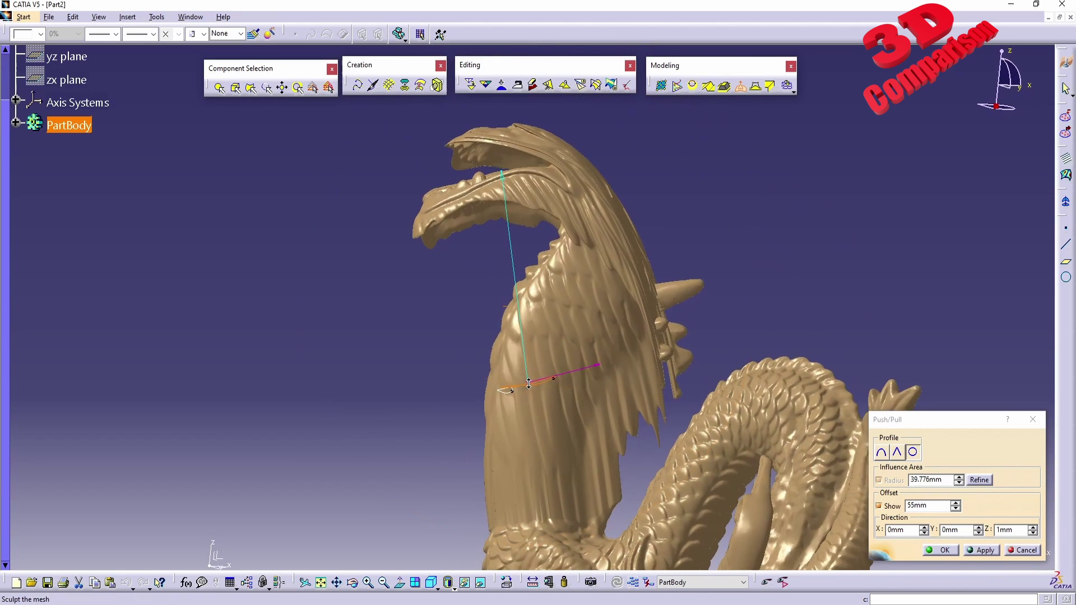
Reduce the Push/Pull offset to 3 mm and inspect the open mouth up close.
{"action": "left_click_drag", "start_coordinate": [934, 504], "coordinate": [826, 485]}
{"action": "type", "text": "3"}
{"action": "key", "text": "Tab"}
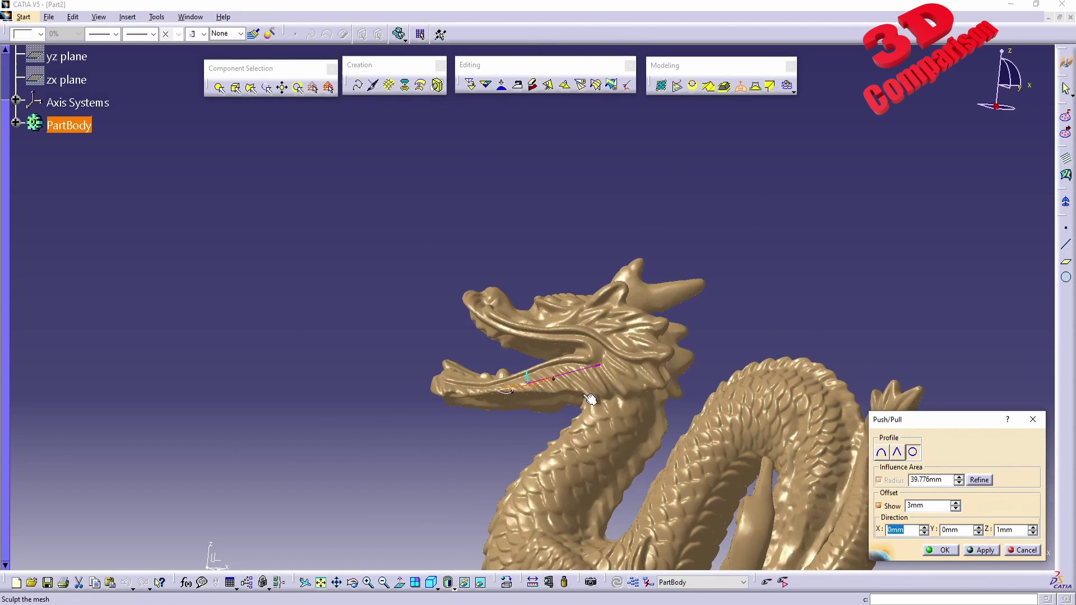
{"action": "middle_click_drag", "start_coordinate": [593, 399], "coordinate": [552, 303]}
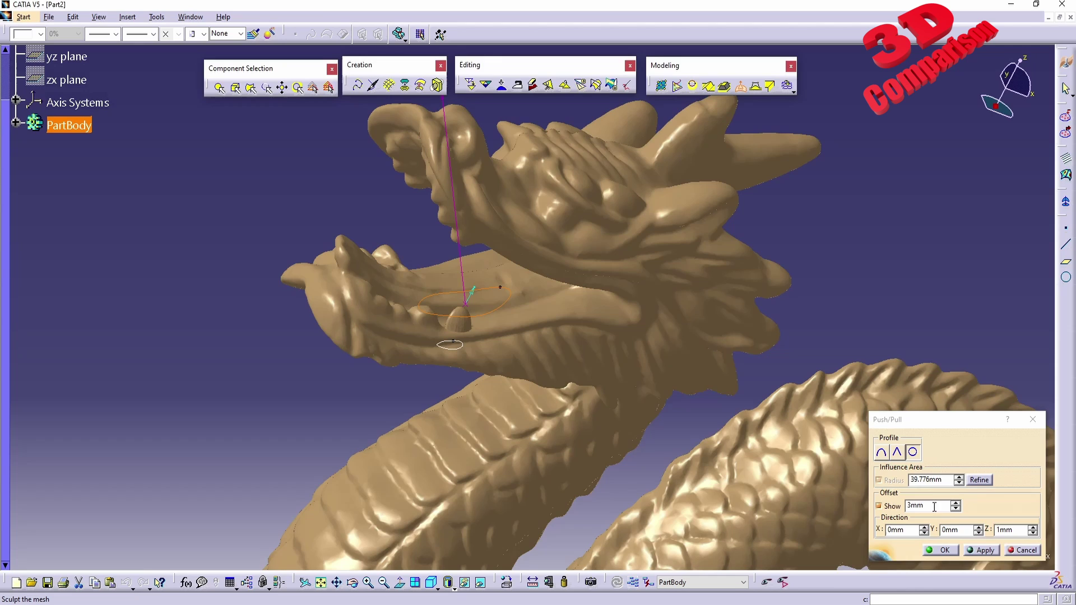
Set the Push/Pull offset to 5 mm and the influence radius to 5 mm, and inspect the tongue.
{"action": "left_click_drag", "start_coordinate": [934, 506], "coordinate": [895, 526]}
{"action": "type", "text": "5"}
{"action": "key", "text": "Tab"}
{"action": "double_click", "coordinate": [942, 482]}
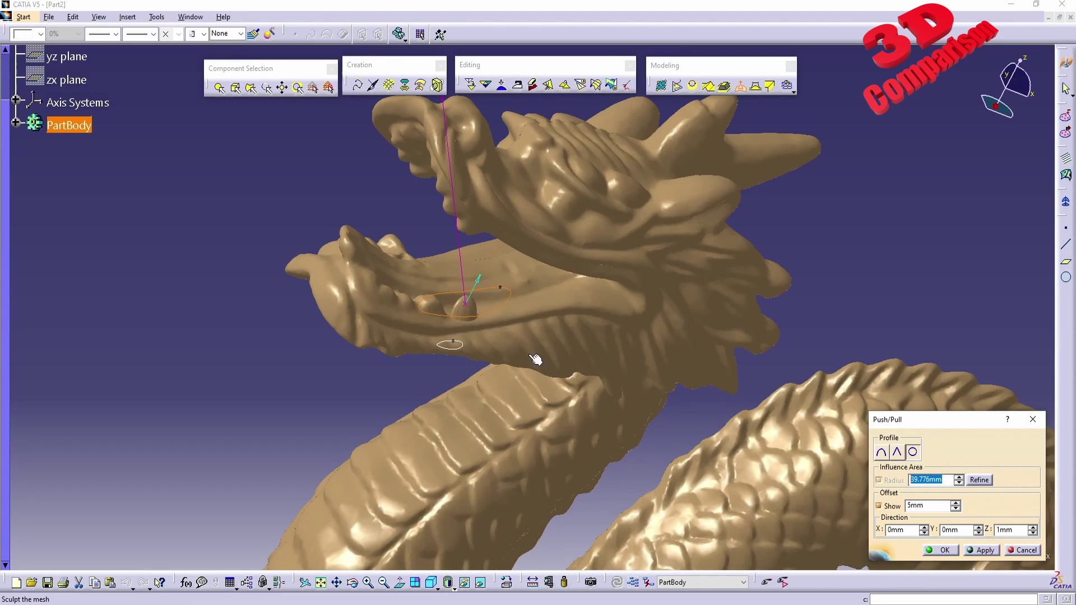
{"action": "middle_click_drag", "start_coordinate": [535, 360], "coordinate": [545, 313]}
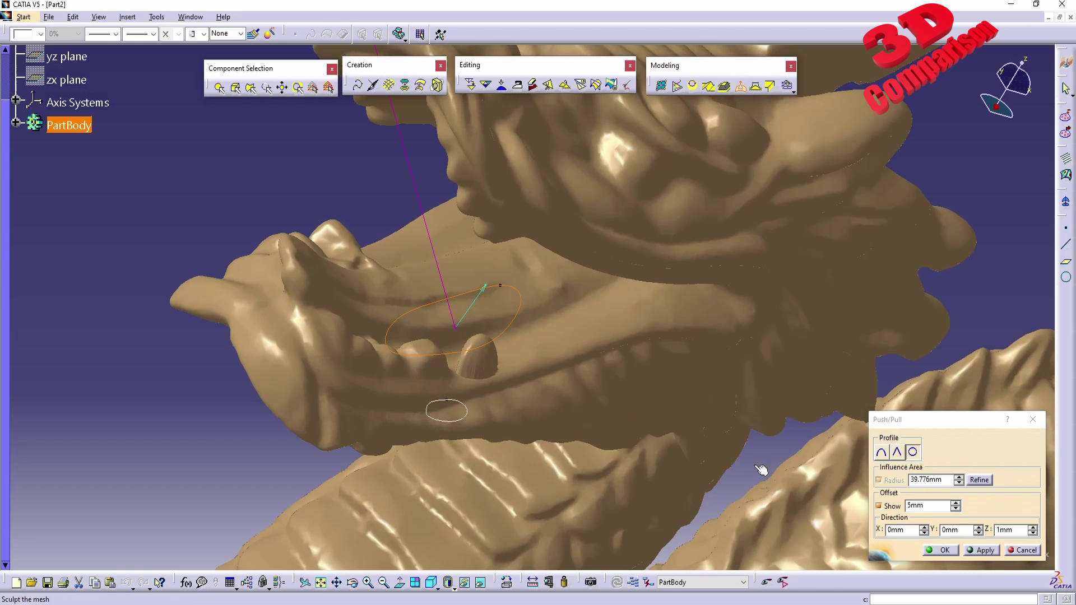
{"action": "double_click", "coordinate": [947, 481]}
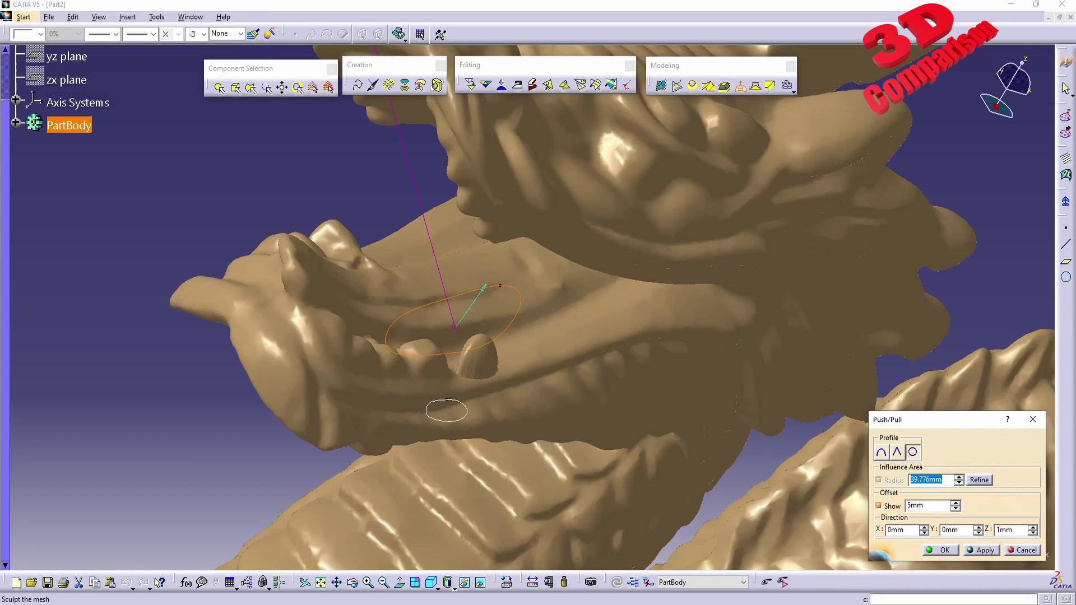
{"action": "type", "text": "5"}
{"action": "left_click", "coordinate": [934, 501]}
{"action": "middle_click_drag", "start_coordinate": [501, 388], "coordinate": [464, 230]}
{"action": "middle_click_drag", "start_coordinate": [419, 175], "coordinate": [522, 361]}
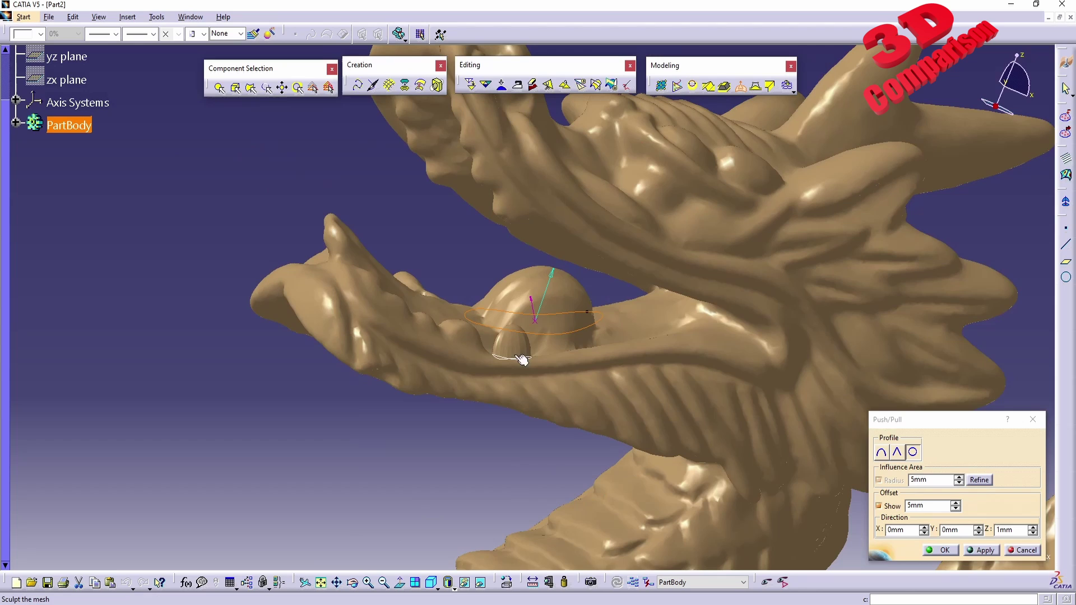
Set the Push/Pull offset on the tongue curve to 10000 mm.
{"action": "double_click", "coordinate": [932, 506]}
{"action": "middle_click_drag", "start_coordinate": [835, 483], "coordinate": [633, 364]}
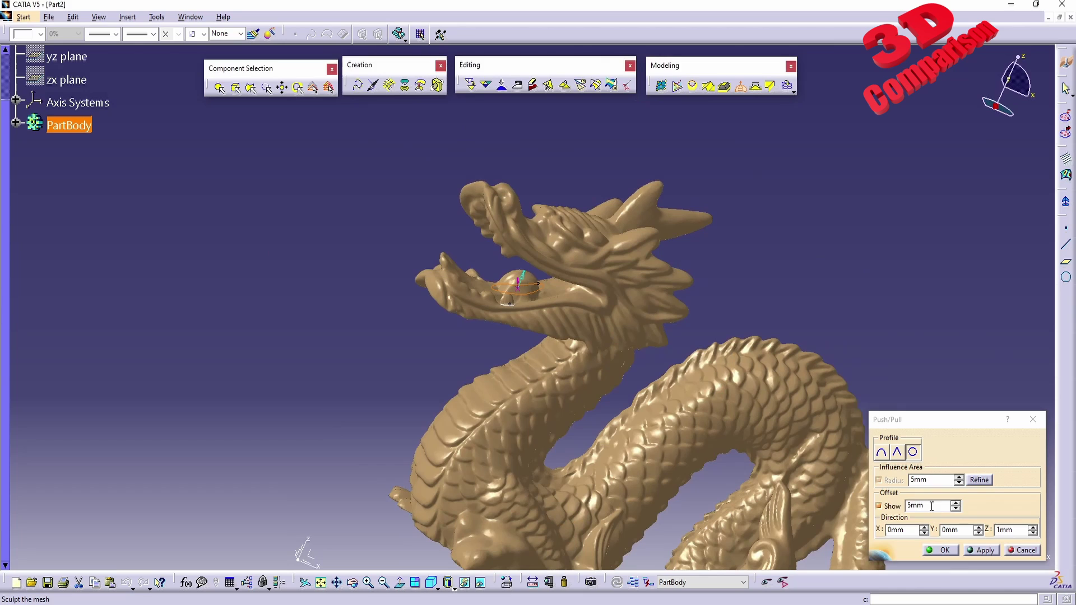
{"action": "double_click", "coordinate": [931, 506]}
{"action": "type", "text": "10000"}
{"action": "key", "text": "Tab"}
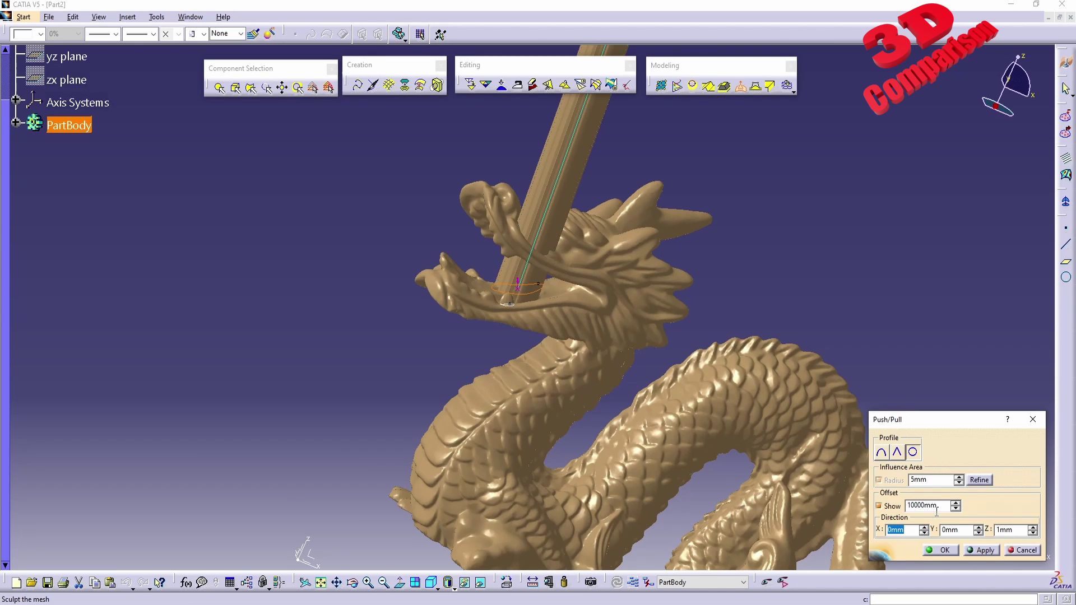
Set the Push/Pull offset to 15 mm and inspect the column rising from the tongue.
{"action": "double_click", "coordinate": [939, 506]}
{"action": "type", "text": "15"}
{"action": "key", "text": "Tab"}
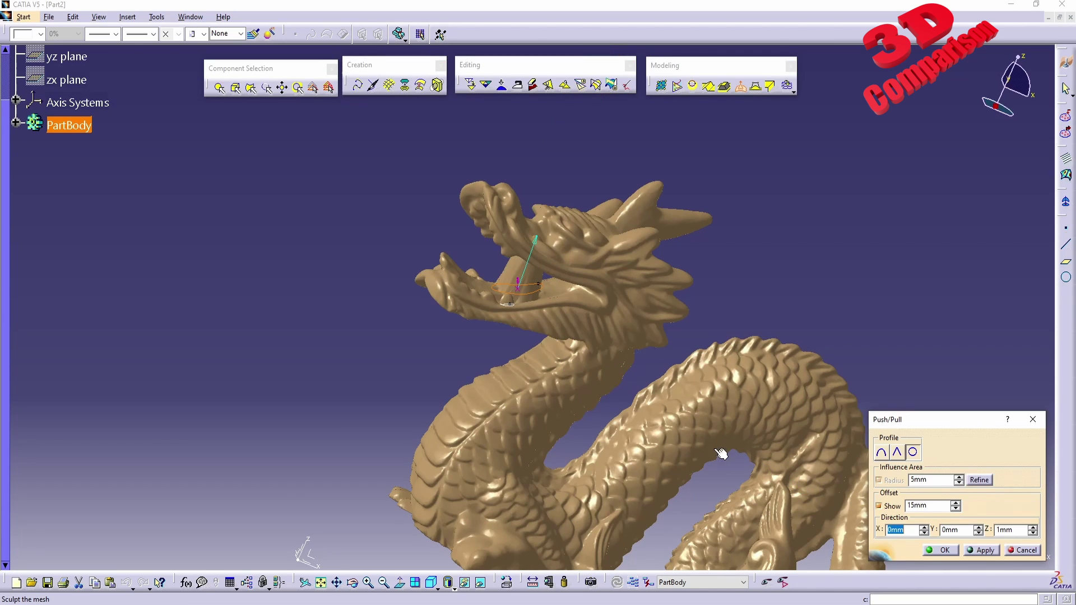
{"action": "middle_click_drag", "start_coordinate": [617, 366], "coordinate": [589, 235]}
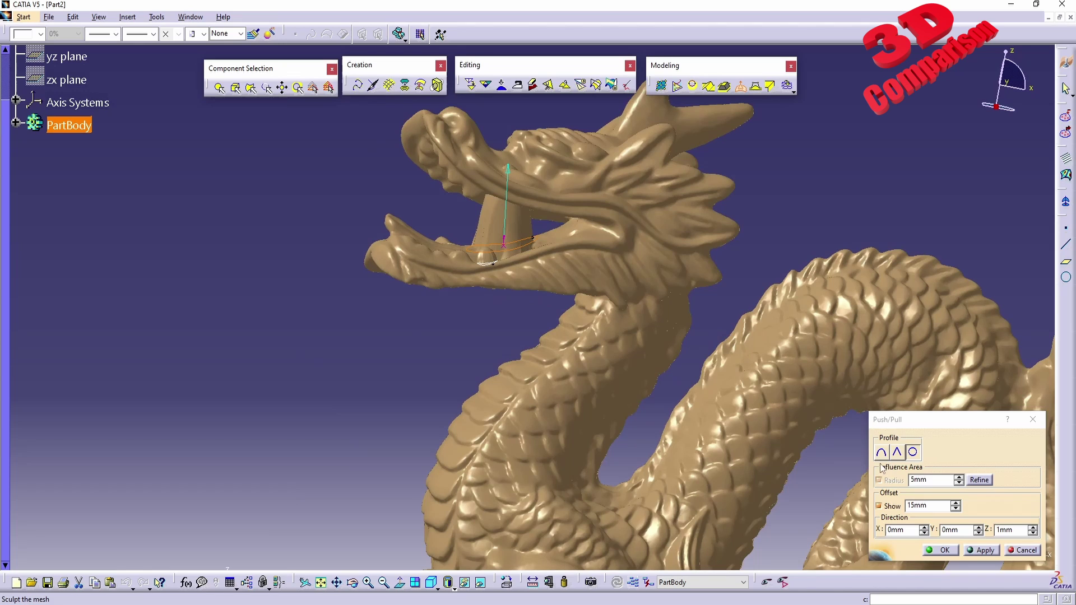
Set the Push/Pull offset to 5 mm, inspect the tongue and cancel the Push/Pull deformation.
{"action": "double_click", "coordinate": [931, 506]}
{"action": "type", "text": "5"}
{"action": "key", "text": "Tab"}
{"action": "middle_click_drag", "start_coordinate": [647, 399], "coordinate": [648, 354]}
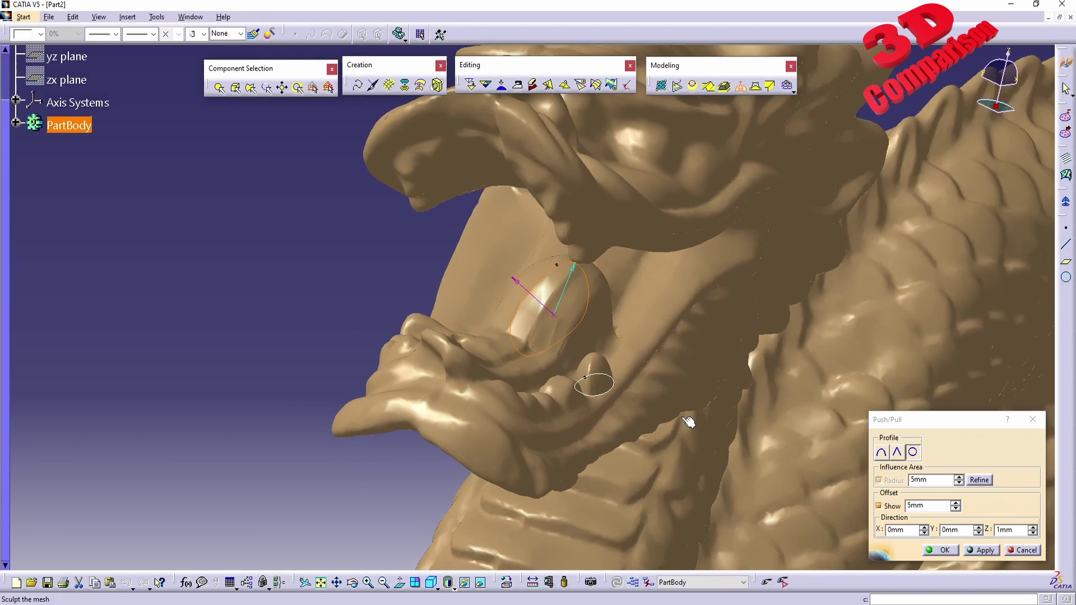
{"action": "left_click", "coordinate": [1014, 551]}
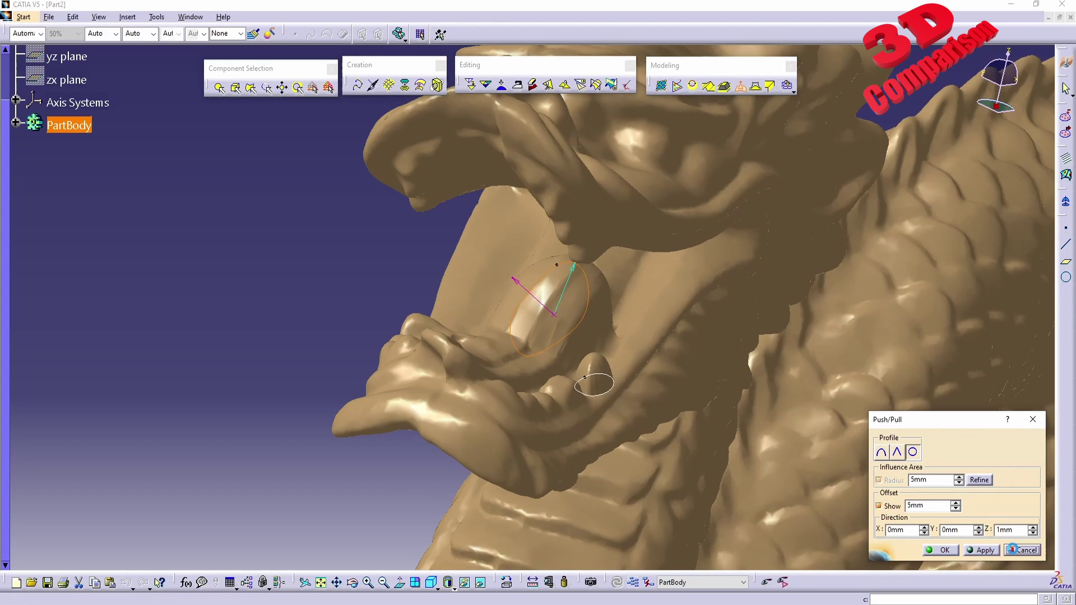
Start a Push/Pull on the dragon mesh at a point on the brow in front of the eye.
{"action": "middle_click_drag", "start_coordinate": [708, 373], "coordinate": [634, 409]}
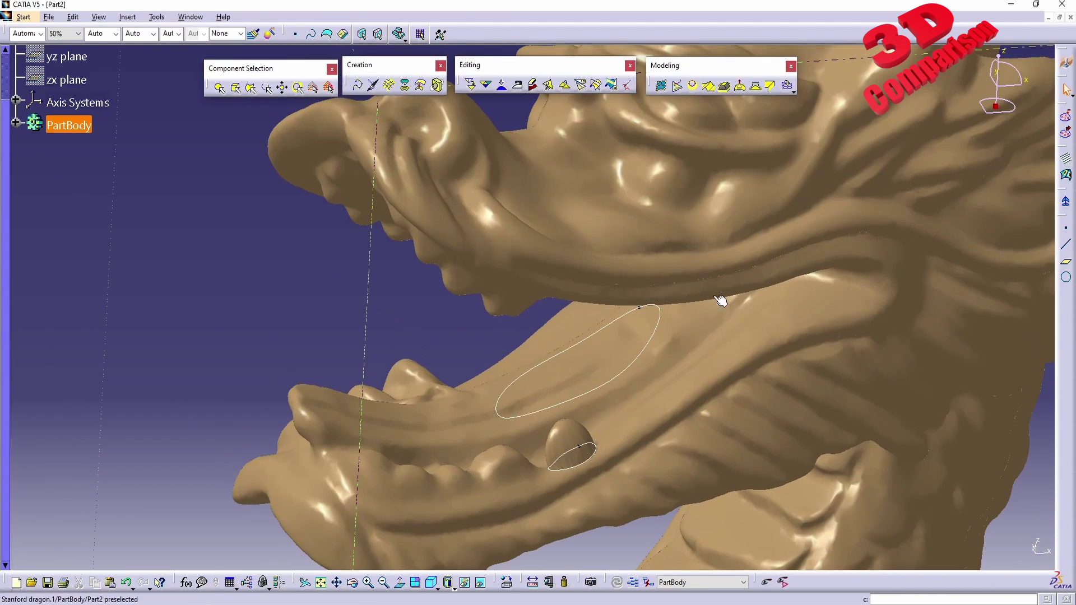
{"action": "left_click", "coordinate": [741, 89]}
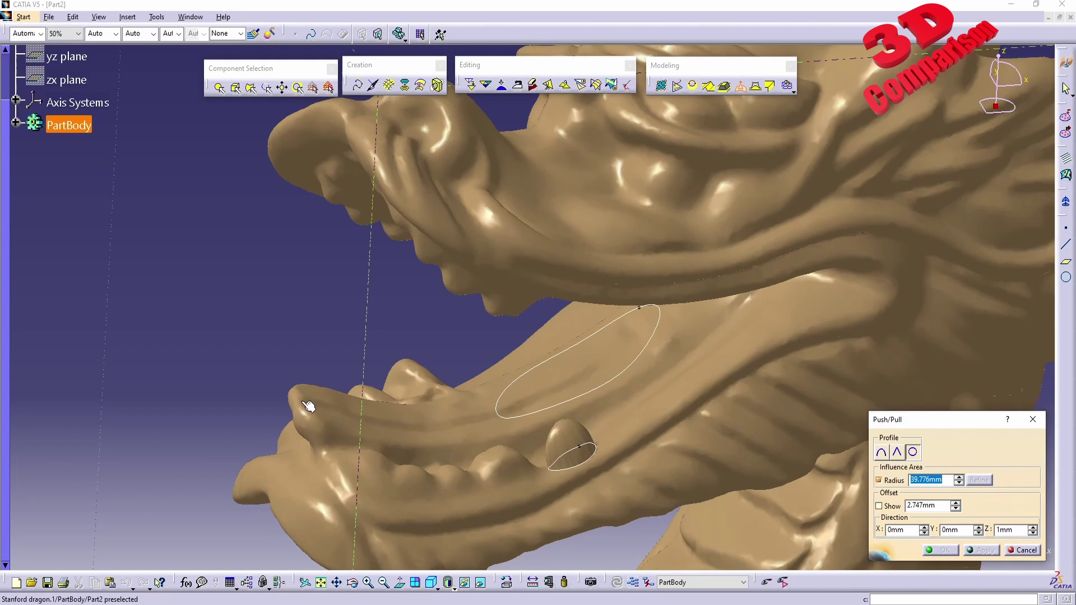
{"action": "middle_click_drag", "start_coordinate": [577, 252], "coordinate": [597, 440]}
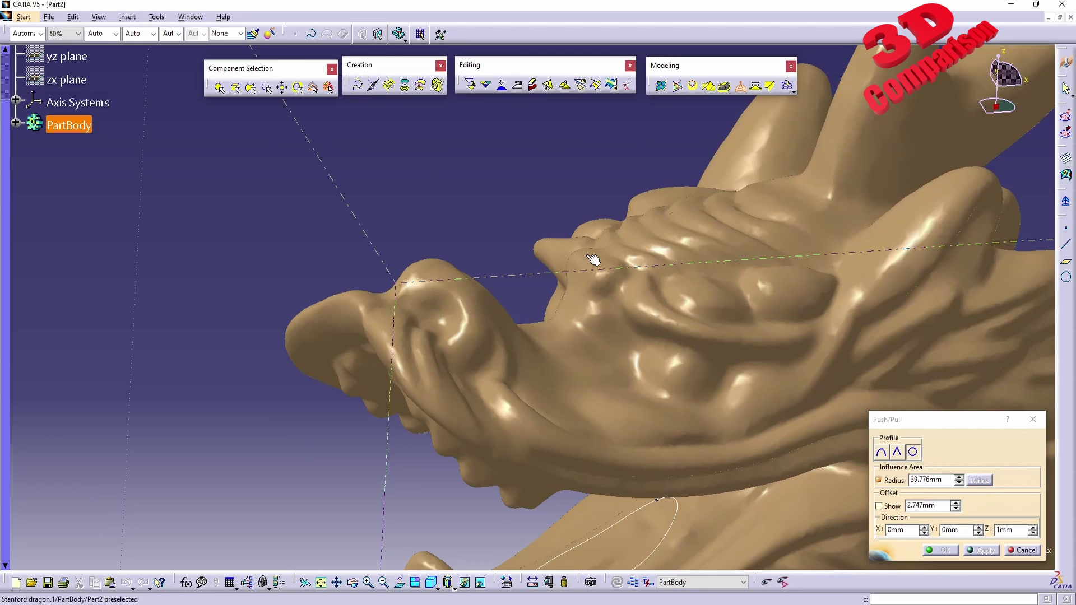
{"action": "middle_click_drag", "start_coordinate": [611, 319], "coordinate": [649, 372]}
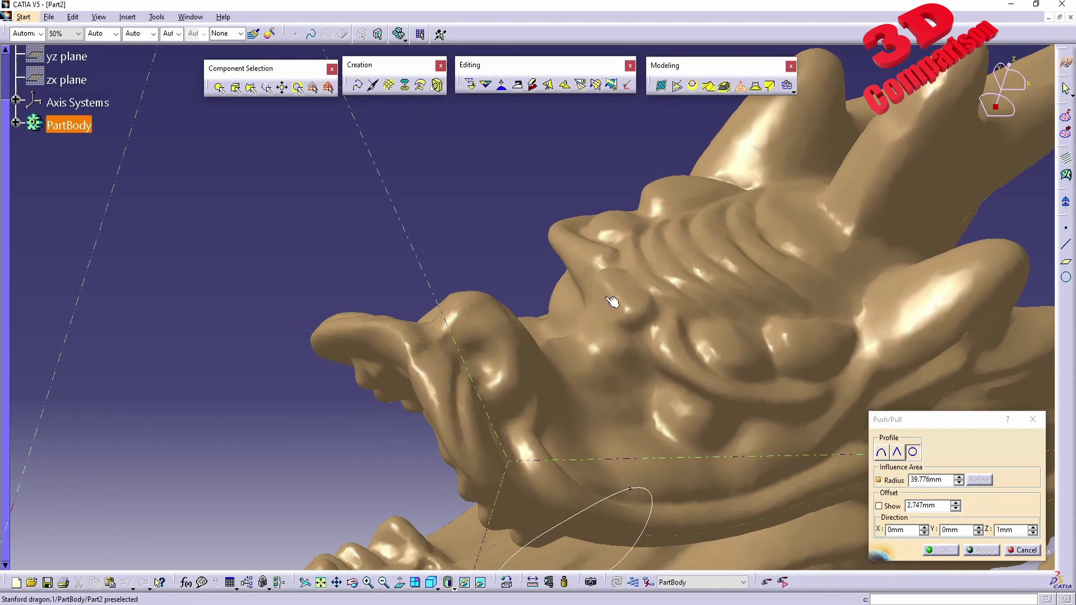
{"action": "left_click", "coordinate": [612, 286]}
{"action": "left_click_drag", "start_coordinate": [637, 359], "coordinate": [599, 271]}
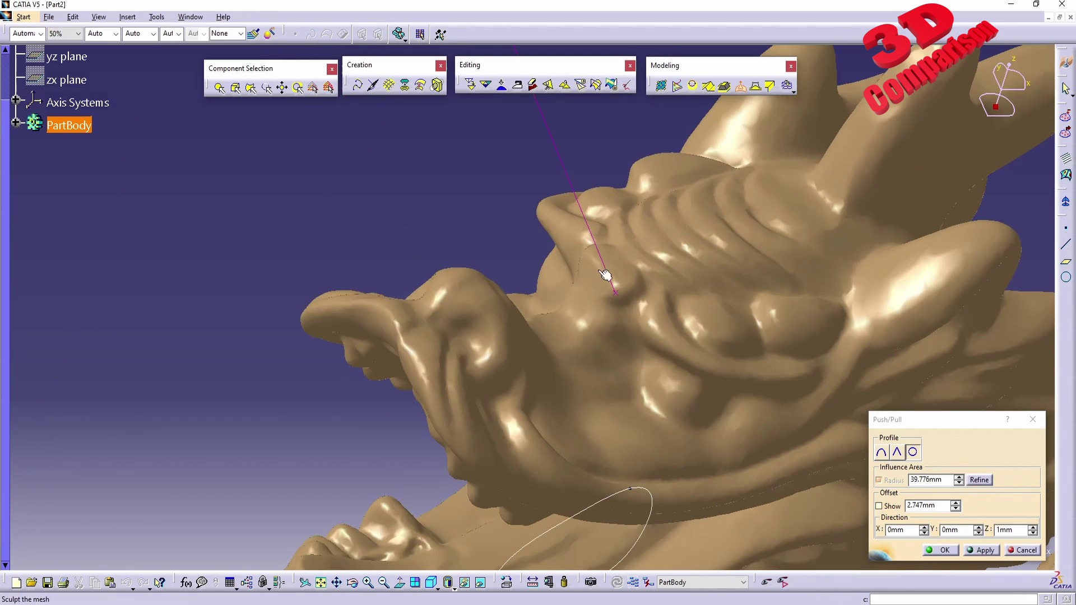
{"action": "middle_click_drag", "start_coordinate": [595, 283], "coordinate": [614, 341]}
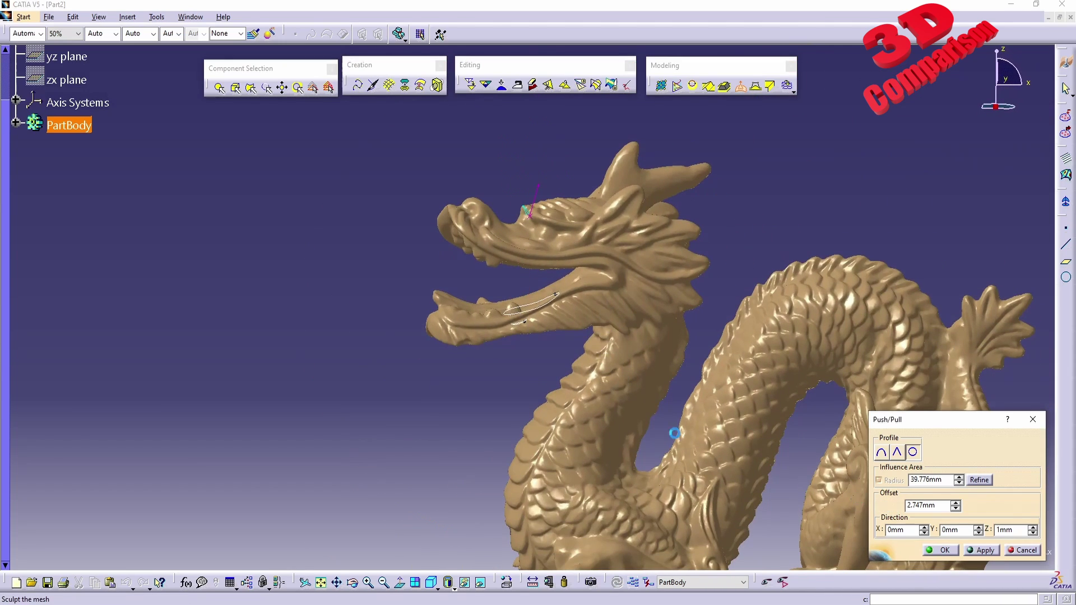
{"action": "middle_click_drag", "start_coordinate": [675, 433], "coordinate": [661, 393]}
Set the Push/Pull offset on the dragon's brow to 5 mm with the offset shown, and inspect the head.
{"action": "left_click_drag", "start_coordinate": [938, 510], "coordinate": [889, 506]}
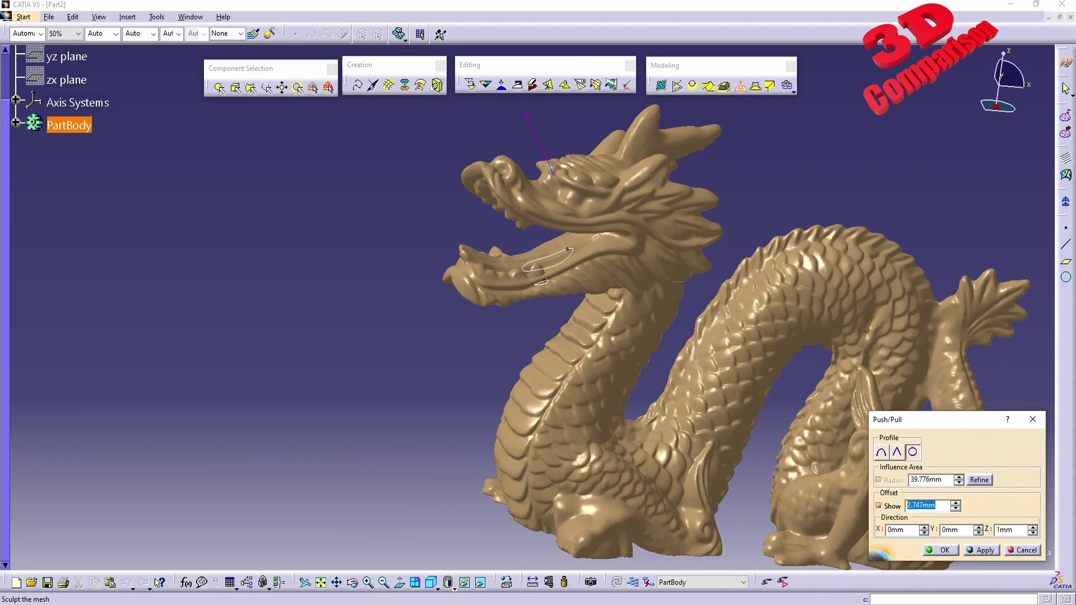
{"action": "type", "text": "5"}
{"action": "key", "text": "Tab"}
{"action": "mouse_move", "coordinate": [652, 335]}
{"action": "middle_mouse_down"}
{"action": "mouse_move", "coordinate": [666, 397]}
{"action": "mouse_move", "coordinate": [660, 389]}
{"action": "middle_mouse_up"}
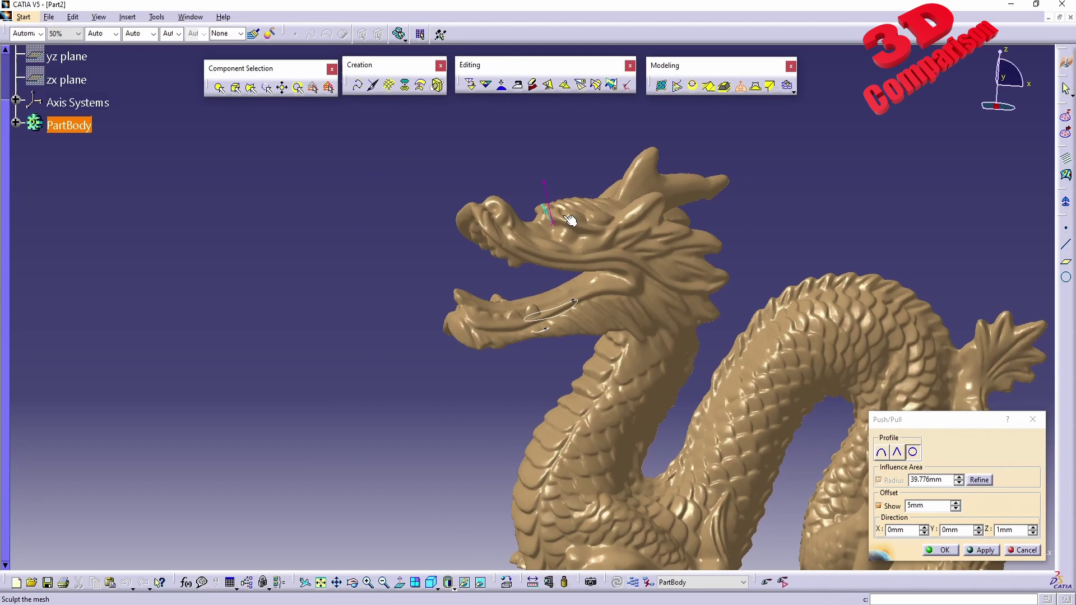
{"action": "middle_click_drag", "start_coordinate": [593, 280], "coordinate": [640, 378]}
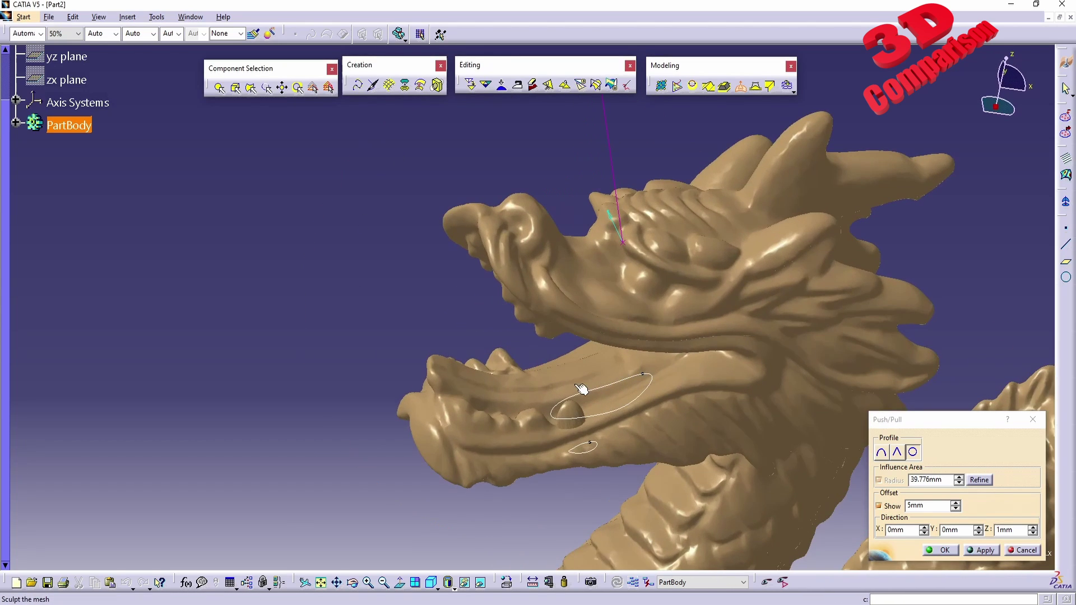
Try to set the influence radius of the brow's Push/Pull to 55 mm, and move the settings dialog aside.
{"action": "double_click", "coordinate": [945, 480]}
{"action": "type", "text": "55"}
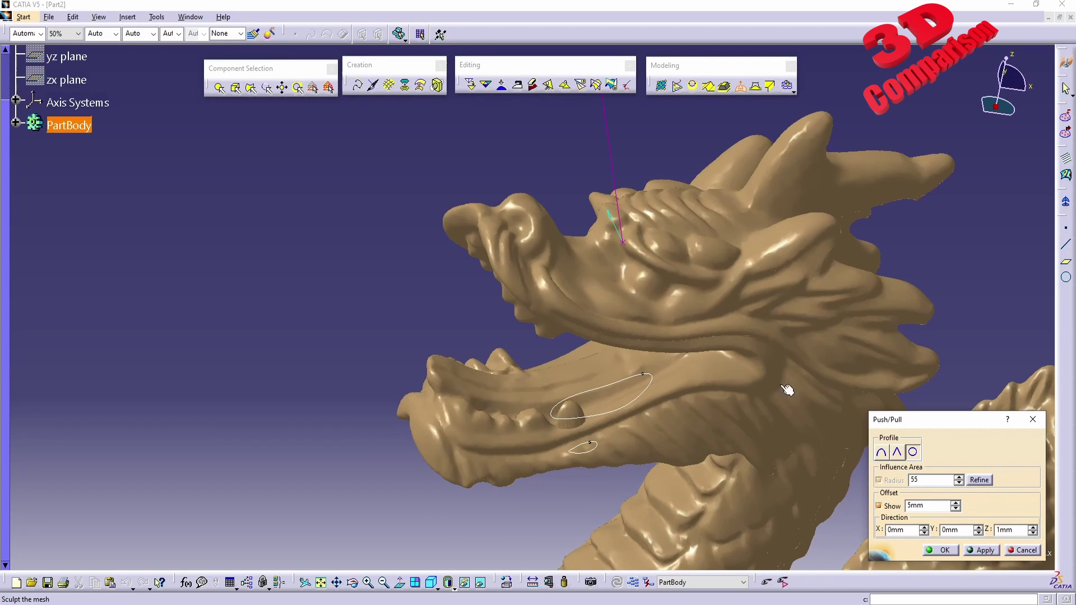
{"action": "left_click", "coordinate": [645, 292]}
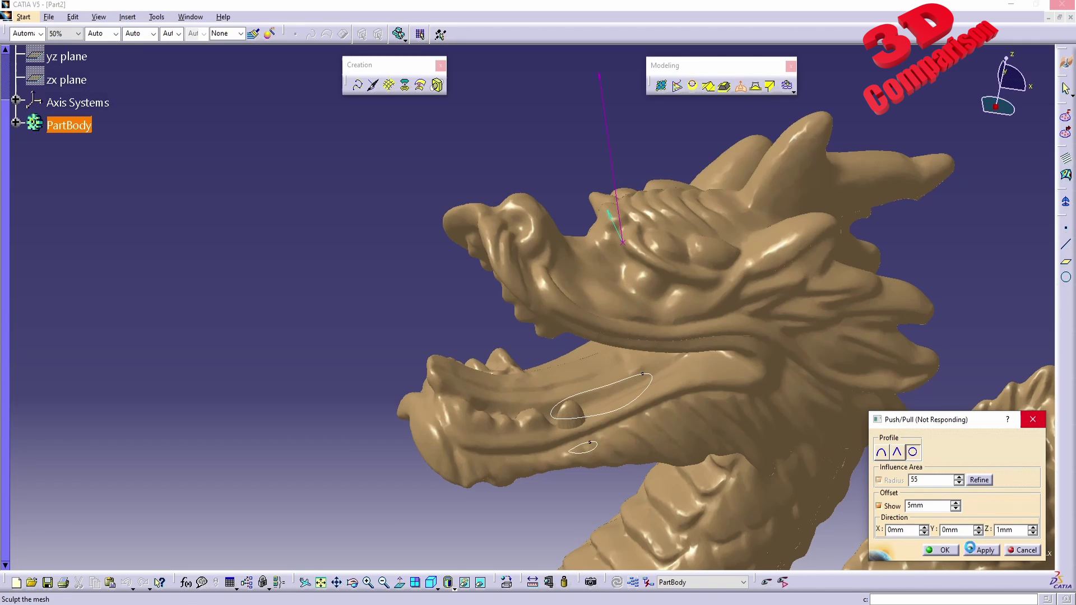
{"action": "left_click_drag", "start_coordinate": [971, 421], "coordinate": [119, 428]}
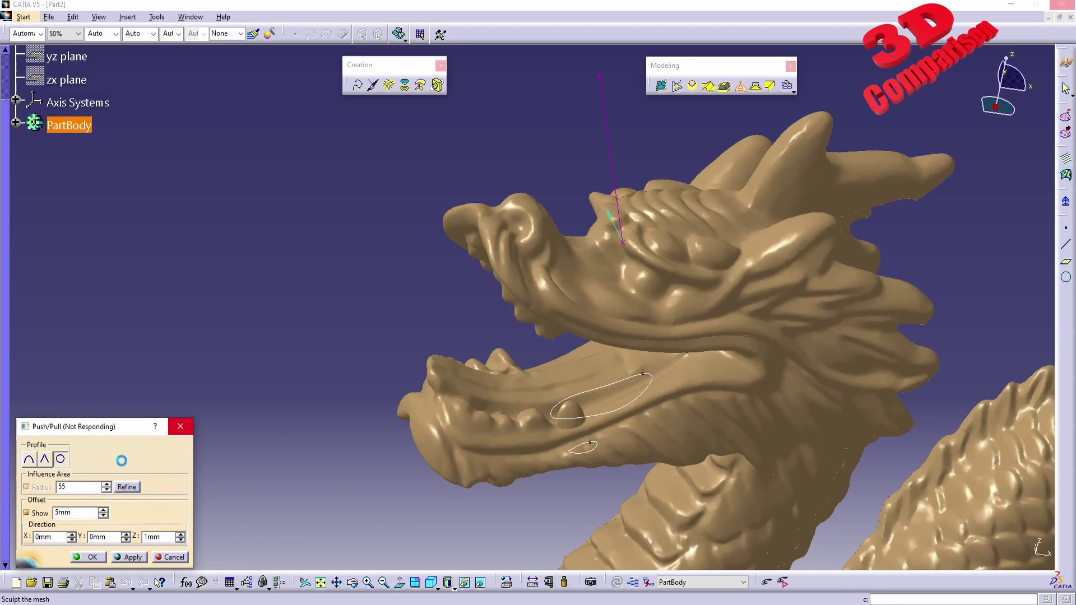
{"action": "mouse_move", "coordinate": [132, 428]}
{"action": "left_mouse_down"}
{"action": "mouse_move", "coordinate": [171, 199]}
{"action": "mouse_move", "coordinate": [149, 174]}
{"action": "mouse_move", "coordinate": [135, 426]}
{"action": "left_mouse_up"}
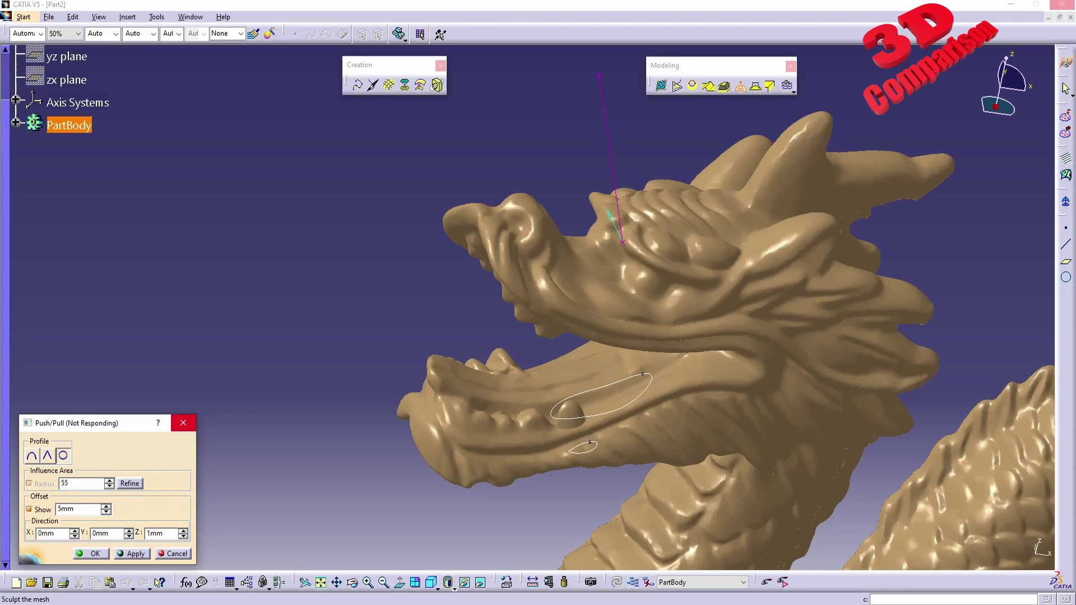
Launch a new session of CATIA P3 V5-6R2017.
{"action": "key", "text": "super"}
{"action": "type", "text": "ca"}
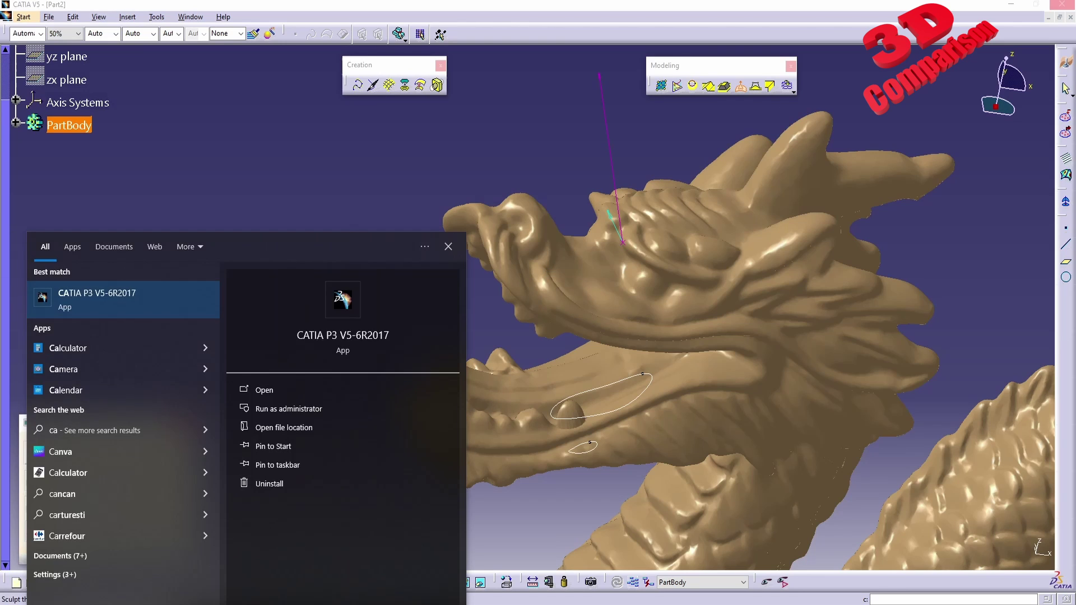
{"action": "key", "text": "Return"}
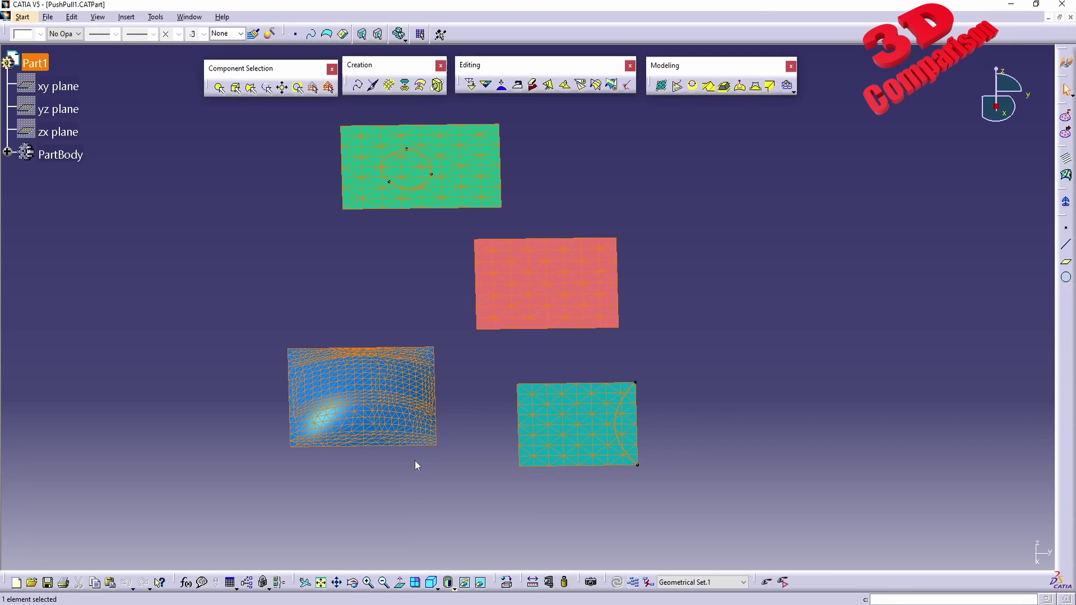
Start a Push/Pull with the rounded profile on the turquoise mesh along its arc curve, with the influence radius turned off.
{"action": "middle_click_drag", "start_coordinate": [415, 461], "coordinate": [361, 437]}
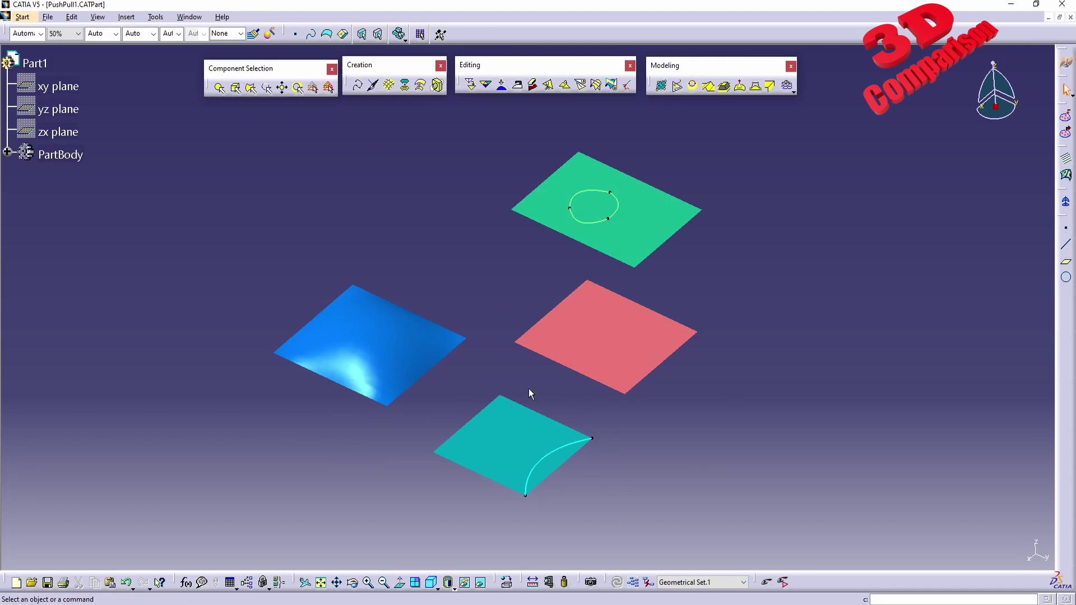
{"action": "middle_click_drag", "start_coordinate": [559, 413], "coordinate": [616, 460]}
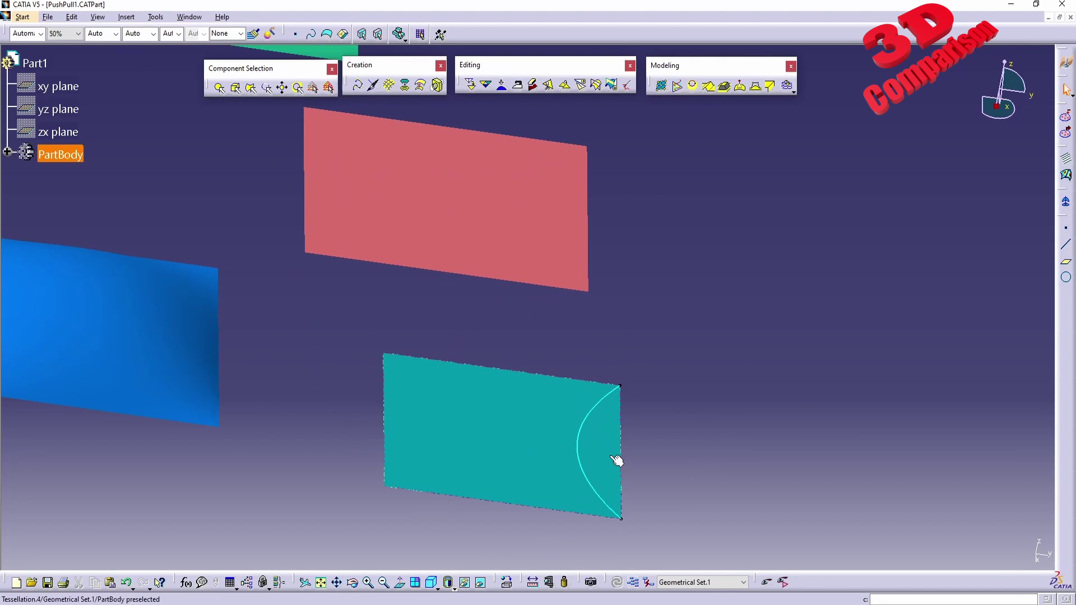
{"action": "left_click", "coordinate": [740, 87]}
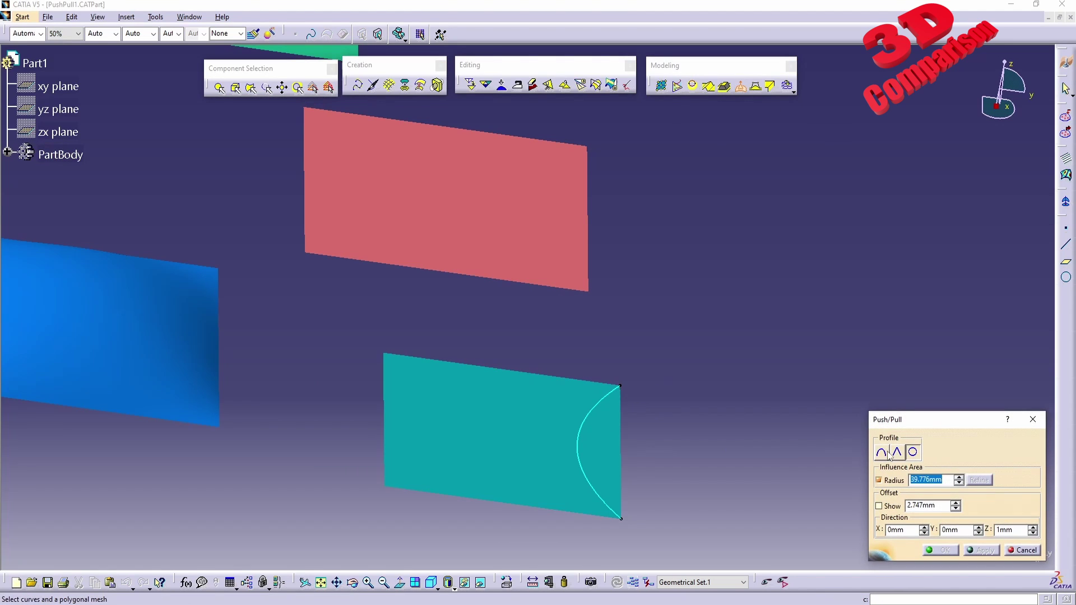
{"action": "middle_click_drag", "start_coordinate": [670, 455], "coordinate": [621, 362]}
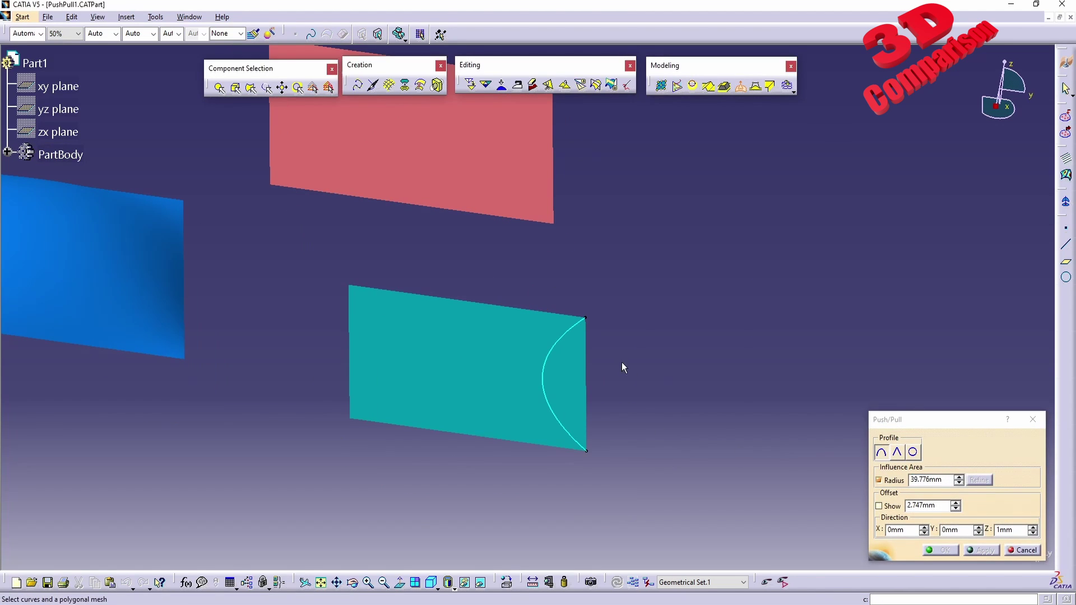
{"action": "left_click", "coordinate": [554, 365]}
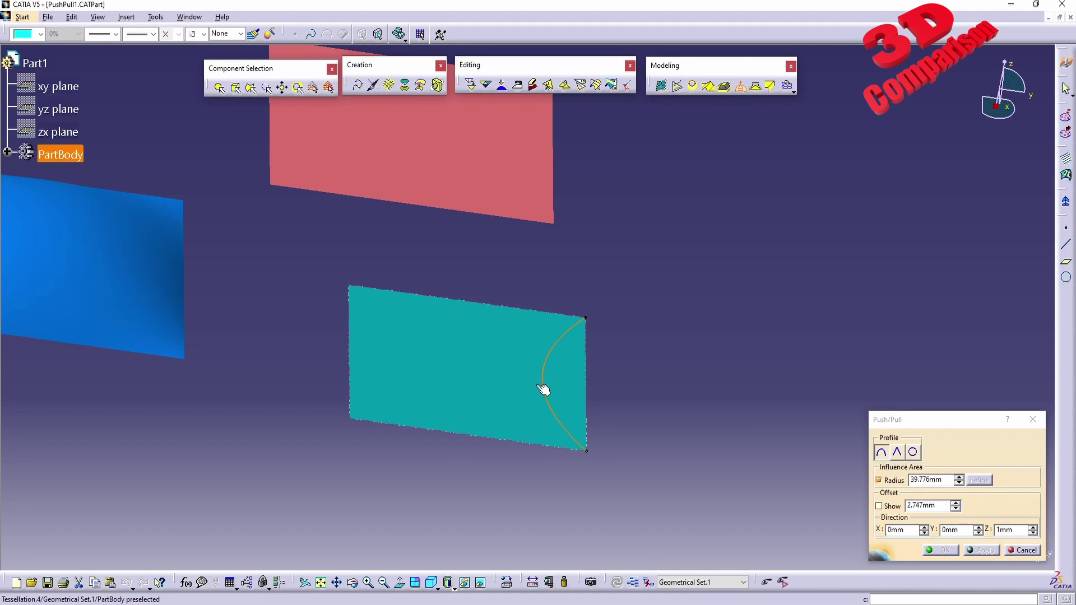
{"action": "left_click", "coordinate": [887, 485]}
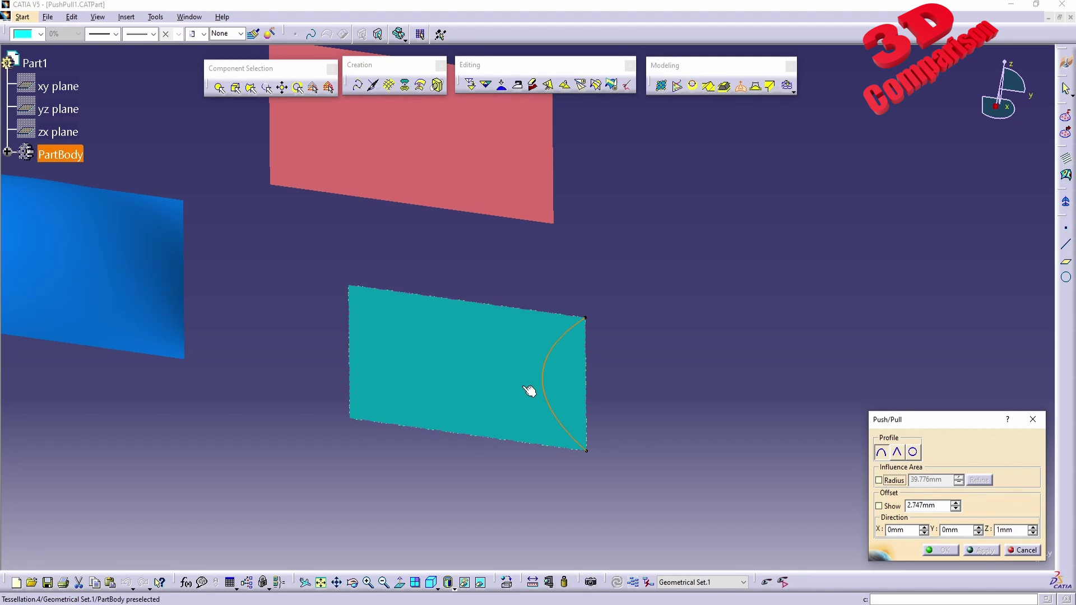
{"action": "left_click_drag", "start_coordinate": [536, 372], "coordinate": [543, 379]}
{"action": "middle_click_drag", "start_coordinate": [607, 389], "coordinate": [560, 372]}
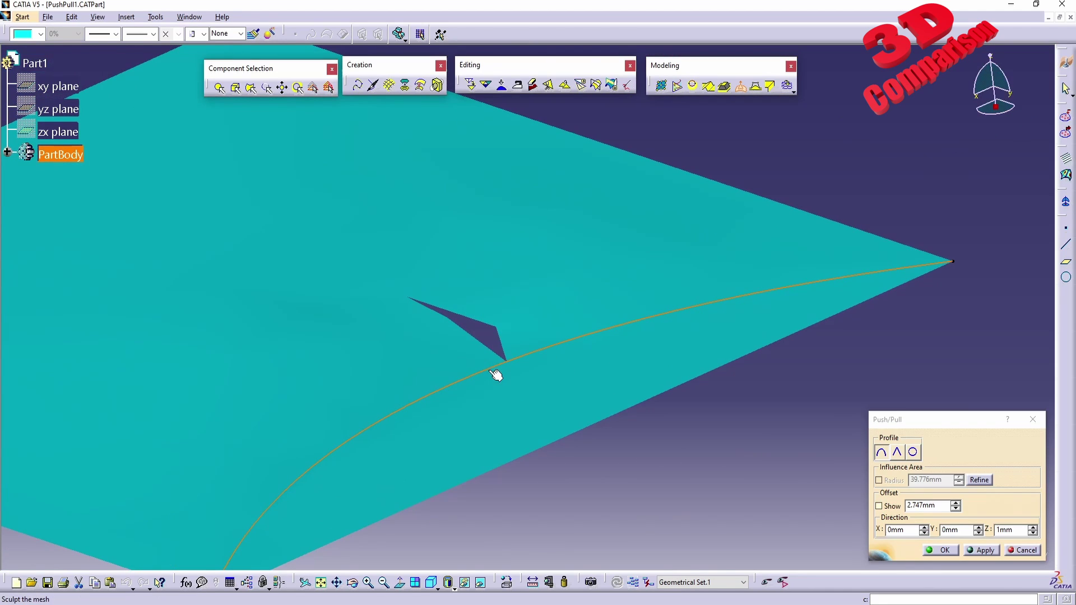
Set the Push/Pull offset on the turquoise mesh to 5 mm, show it, and raise it to 25 mm.
{"action": "double_click", "coordinate": [930, 506]}
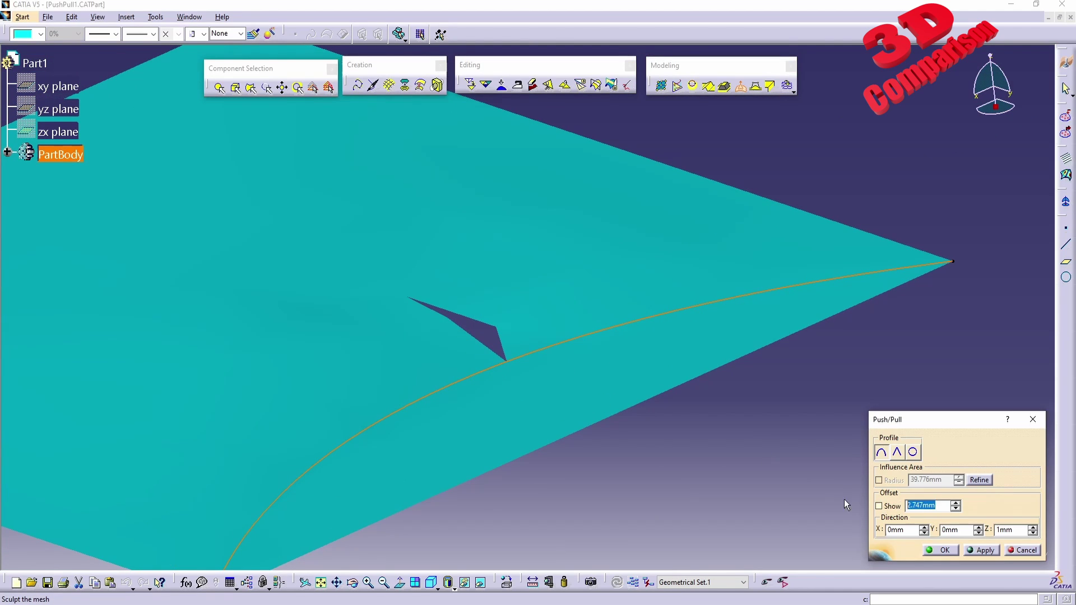
{"action": "type", "text": "5mm"}
{"action": "left_click", "coordinate": [879, 506]}
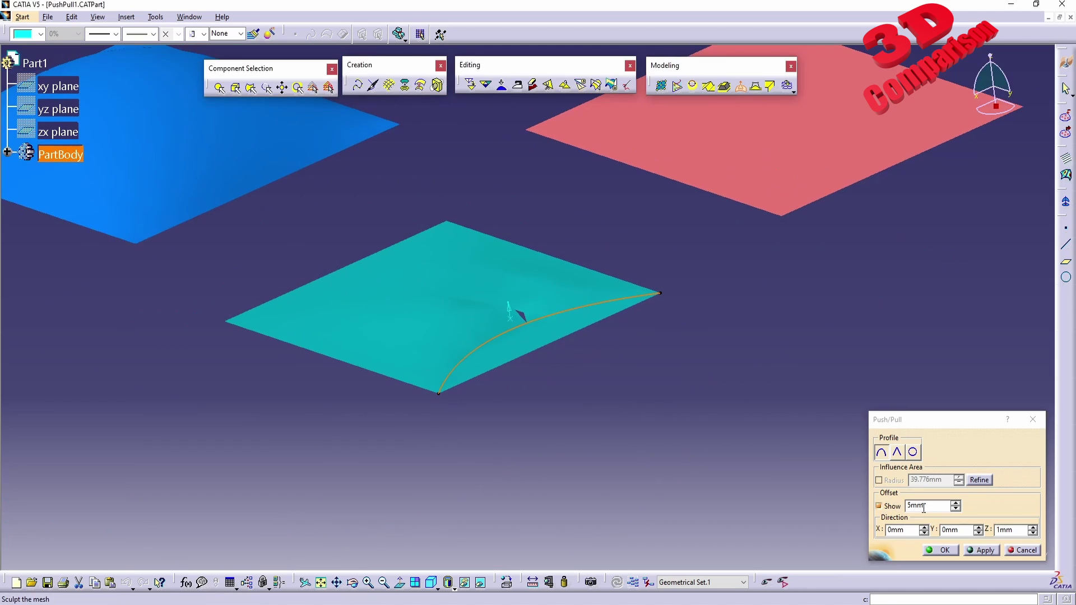
{"action": "left_click_drag", "start_coordinate": [945, 508], "coordinate": [843, 487]}
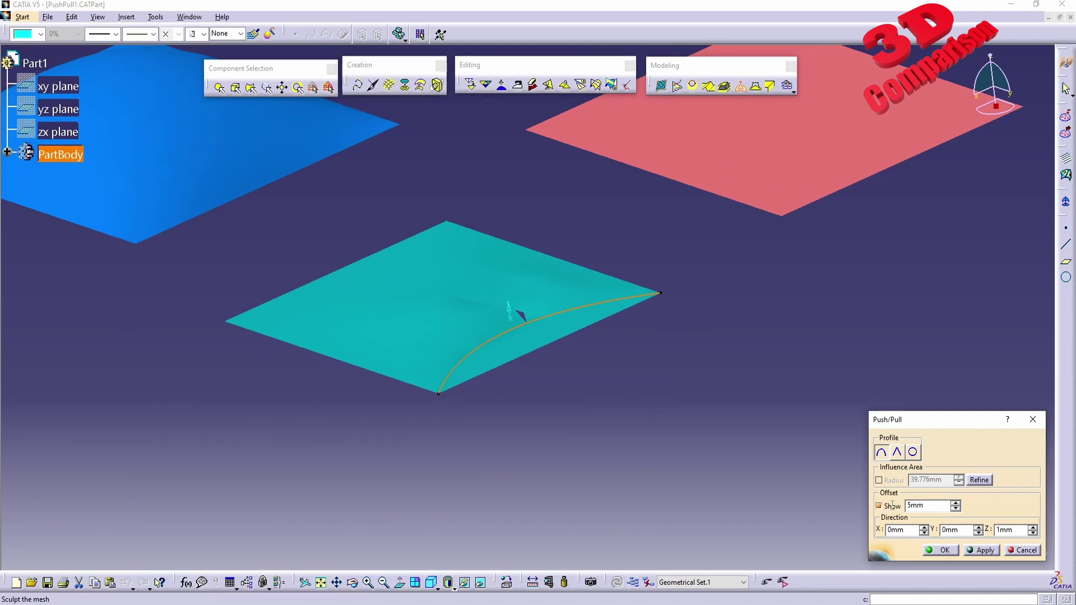
{"action": "type", "text": "25"}
{"action": "key", "text": "Tab"}
{"action": "middle_click_drag", "start_coordinate": [494, 297], "coordinate": [615, 473]}
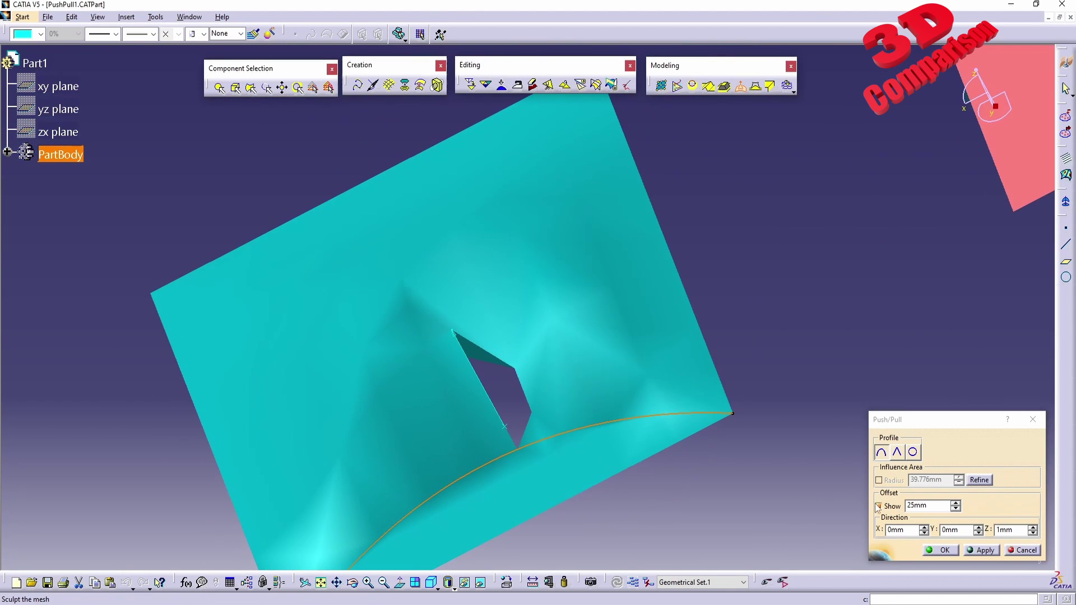
Set the Push/Pull offset to 35 mm, inspect the turquoise mesh and cancel the deformation.
{"action": "double_click", "coordinate": [933, 506]}
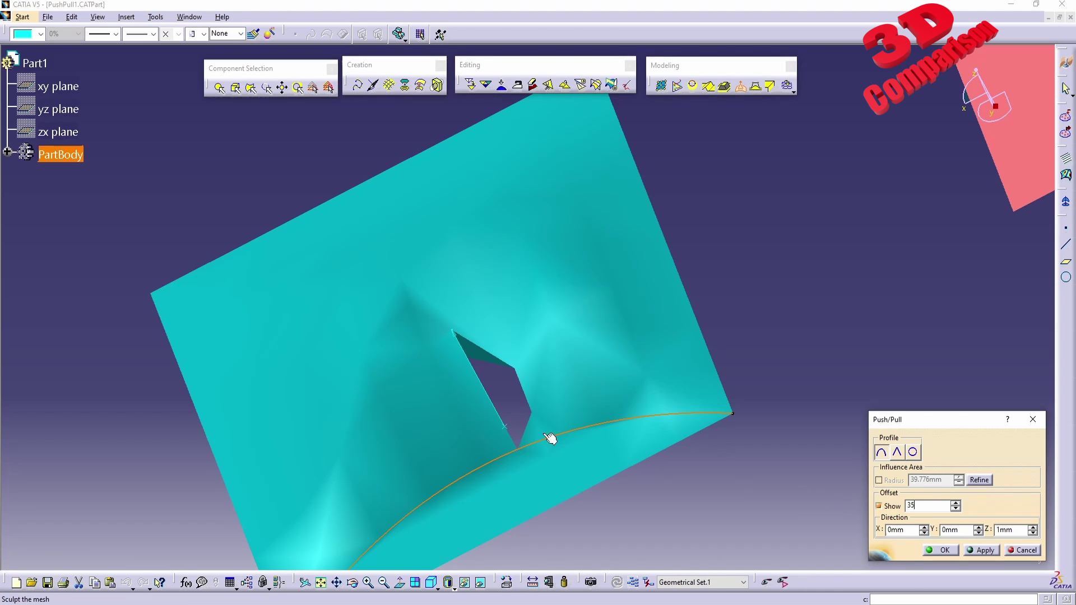
{"action": "type", "text": "35"}
{"action": "key", "text": "Return"}
{"action": "middle_click_drag", "start_coordinate": [639, 452], "coordinate": [401, 401]}
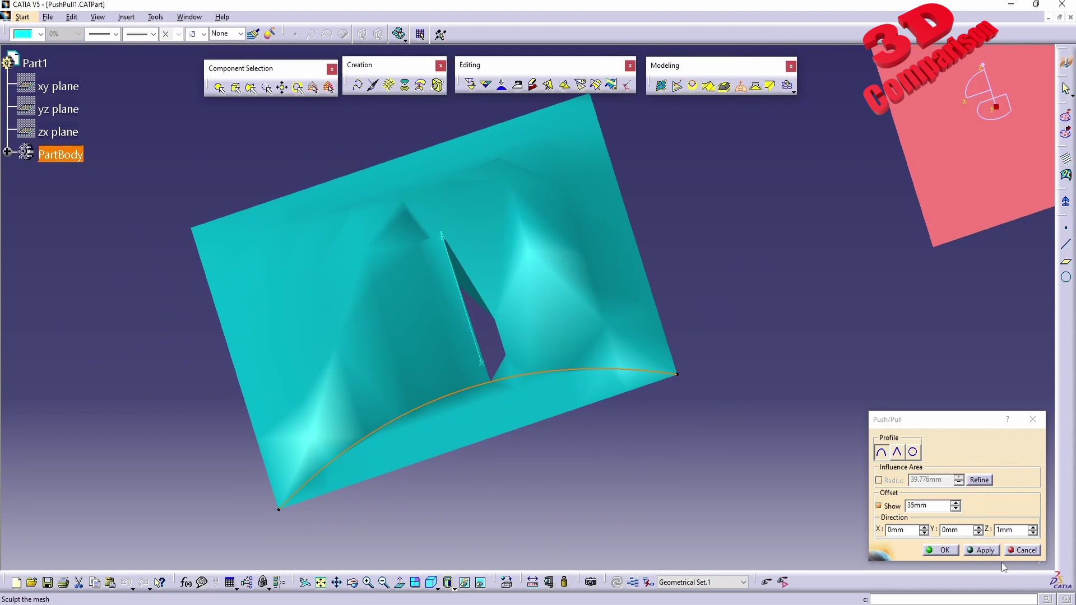
{"action": "left_click", "coordinate": [1023, 551]}
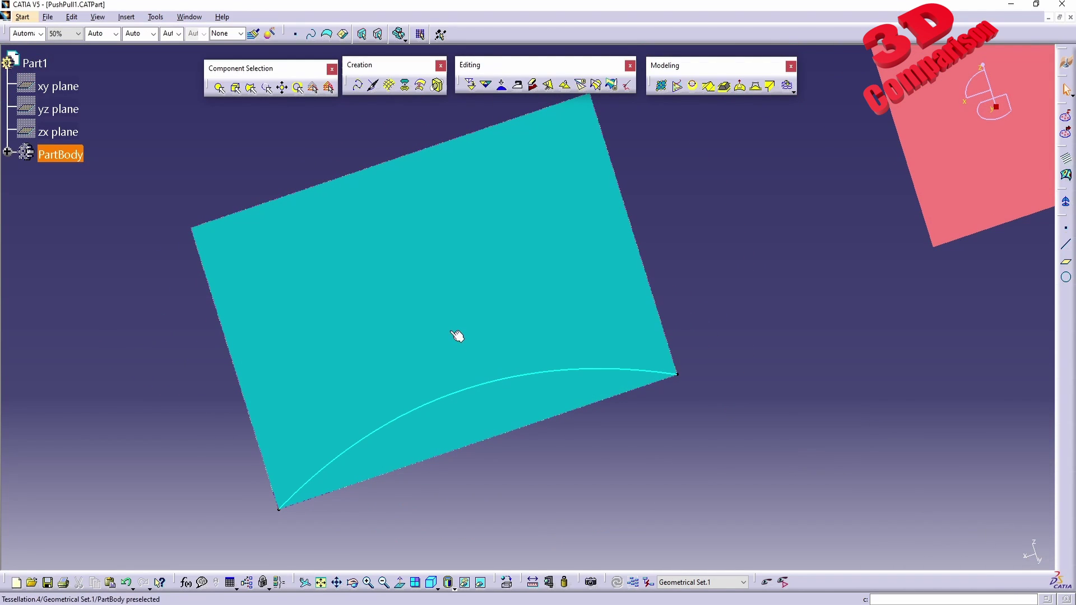
Start a Push/Pull with the circle profile on the turquoise mesh along its arc curve, with the influence radius turned off.
{"action": "left_click", "coordinate": [476, 392]}
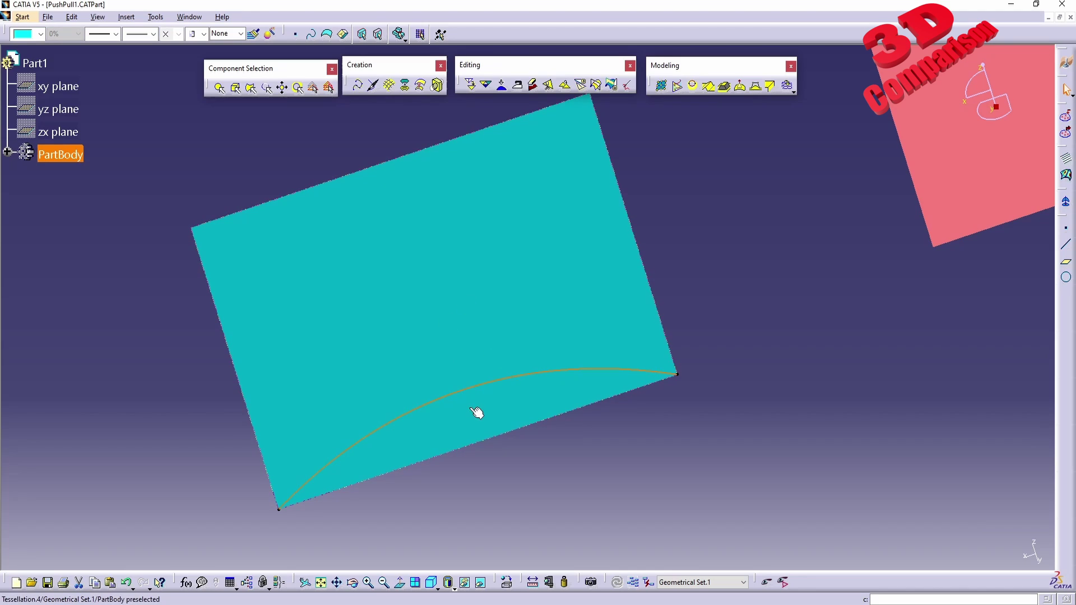
{"action": "left_click", "coordinate": [741, 94]}
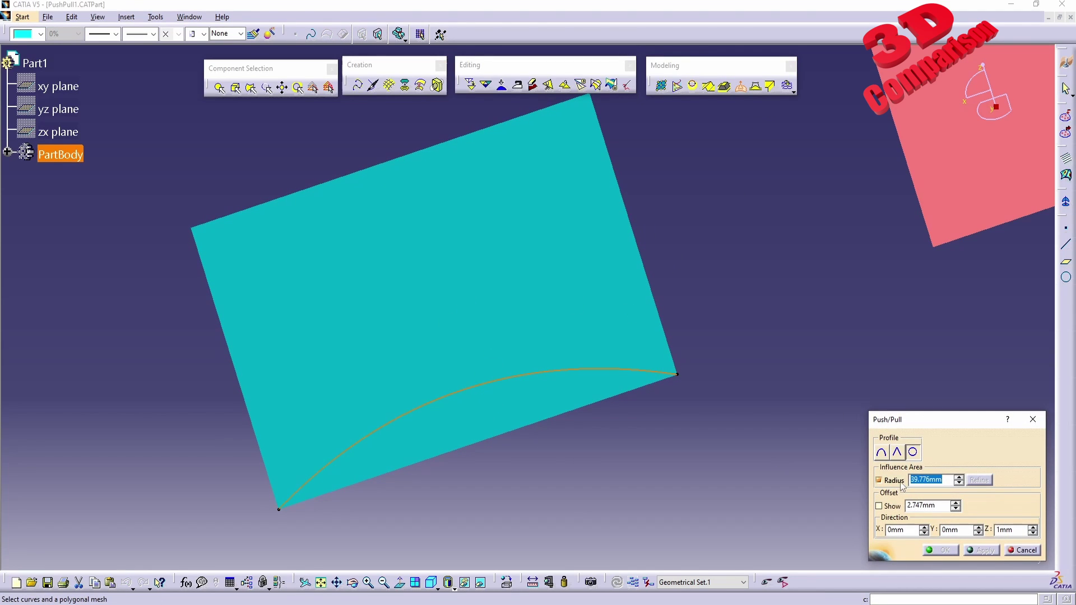
{"action": "left_click", "coordinate": [901, 482]}
{"action": "left_click", "coordinate": [407, 222]}
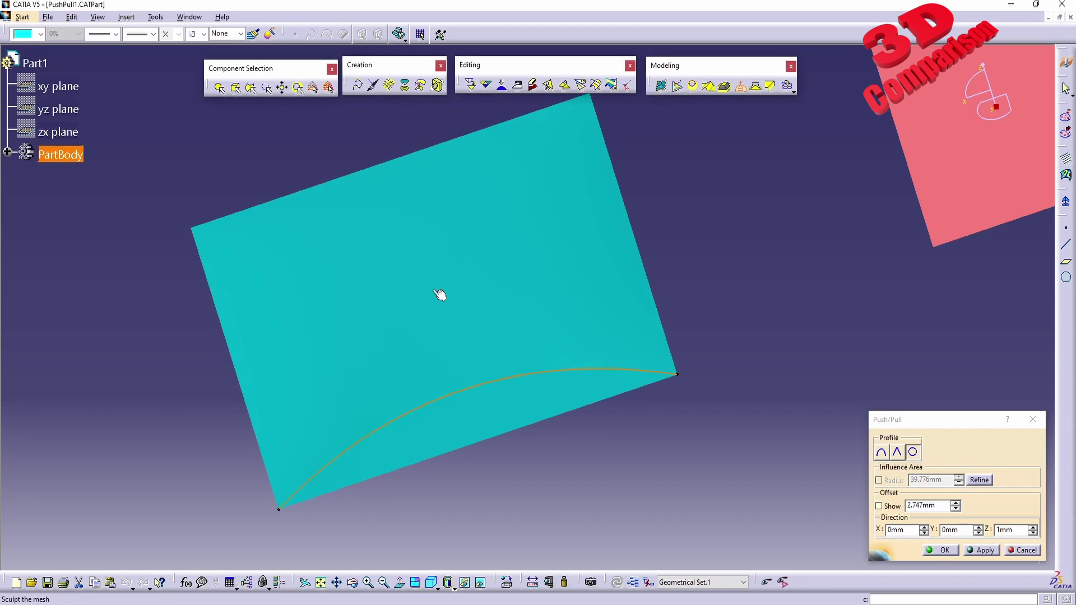
{"action": "middle_click_drag", "start_coordinate": [420, 348], "coordinate": [489, 274]}
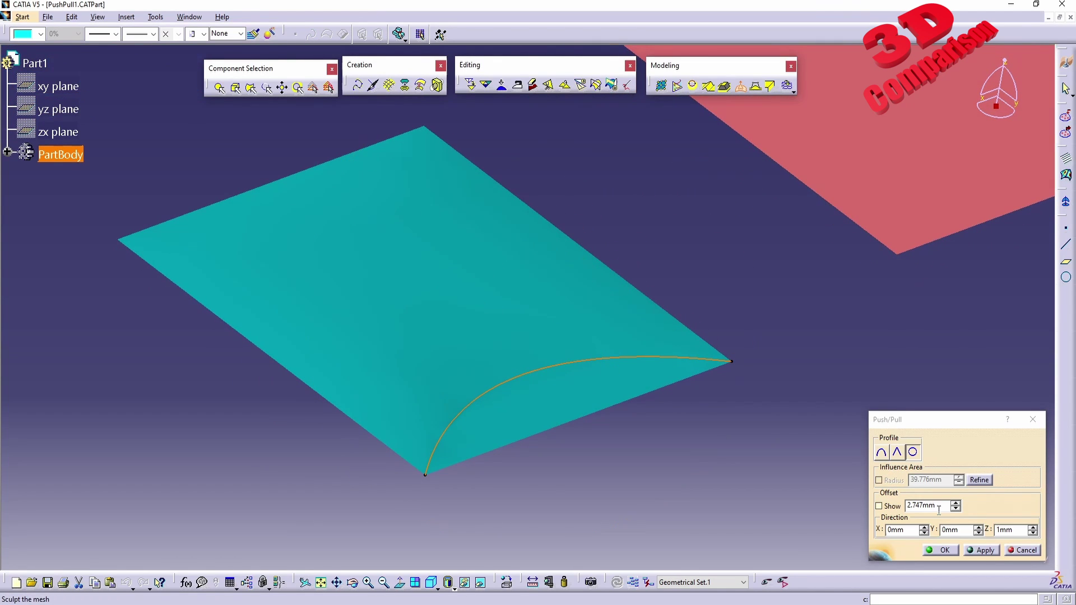
Try a 5 mm Push/Pull offset with the circle profile, and increase the offset to 25 mm.
{"action": "left_click_drag", "start_coordinate": [939, 509], "coordinate": [869, 508]}
{"action": "type", "text": "5"}
{"action": "key", "text": "Tab"}
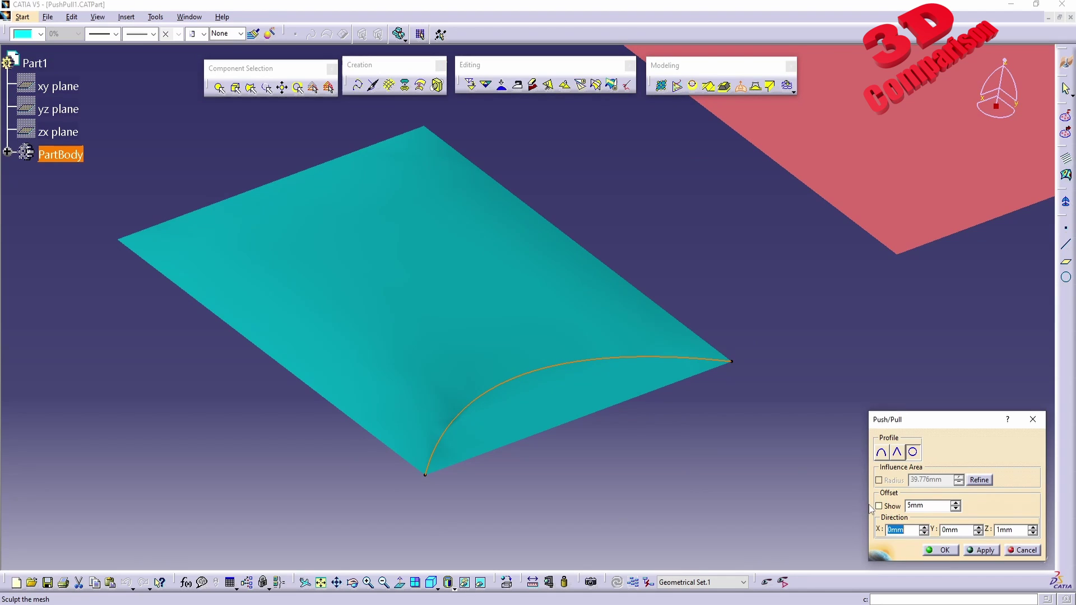
{"action": "left_click_drag", "start_coordinate": [939, 506], "coordinate": [864, 504]}
{"action": "type", "text": "25"}
{"action": "key", "text": "Tab"}
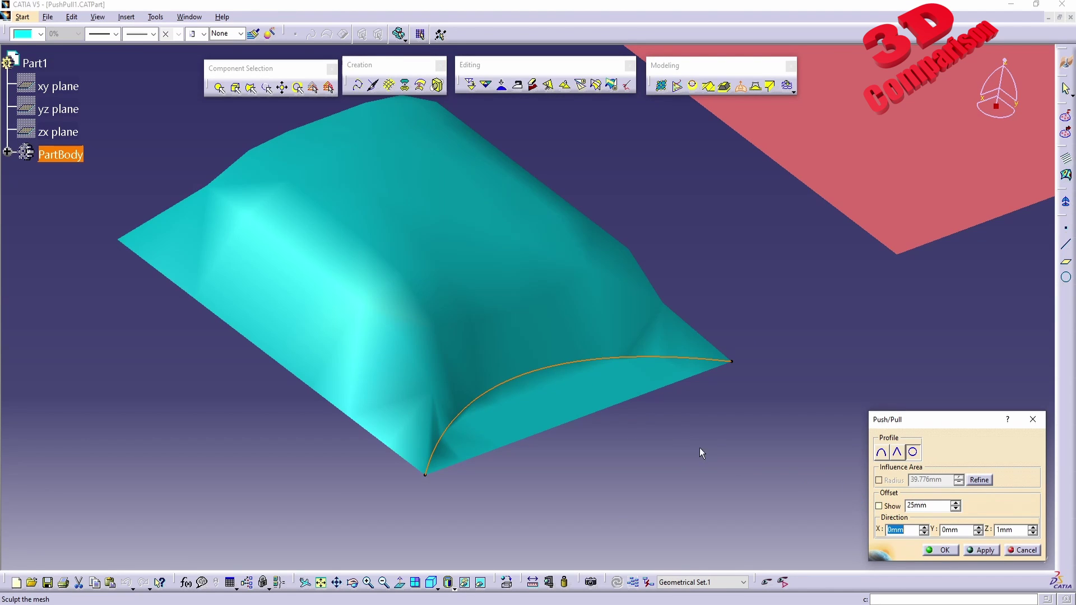
Inspect the turquoise mesh's Push/Pull, try a 55 mm offset and cancel the deformation.
{"action": "middle_click_drag", "start_coordinate": [537, 377], "coordinate": [637, 240]}
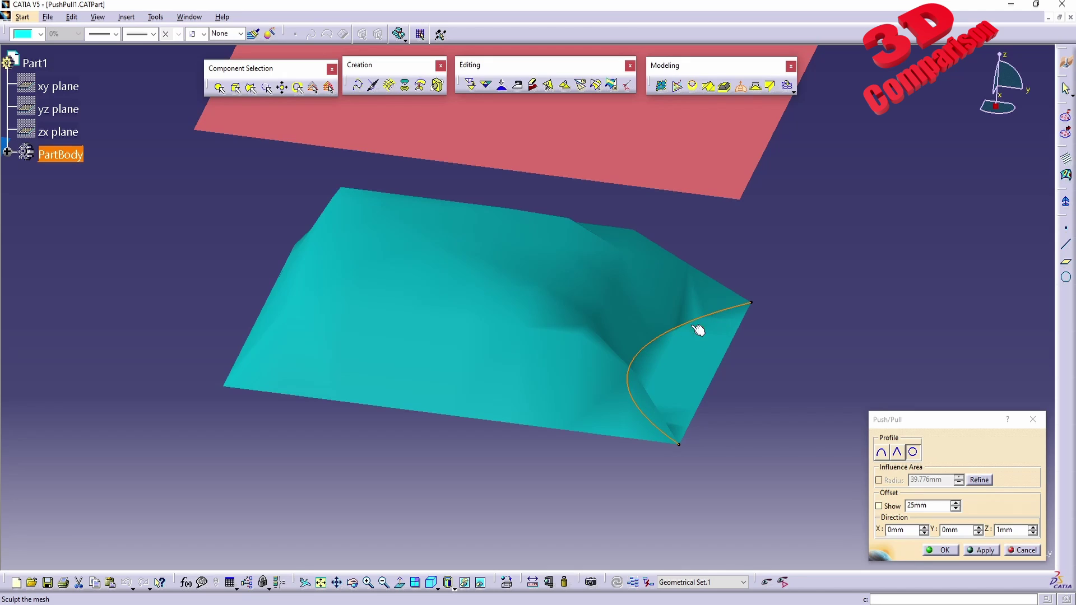
{"action": "middle_click_drag", "start_coordinate": [766, 340], "coordinate": [648, 421]}
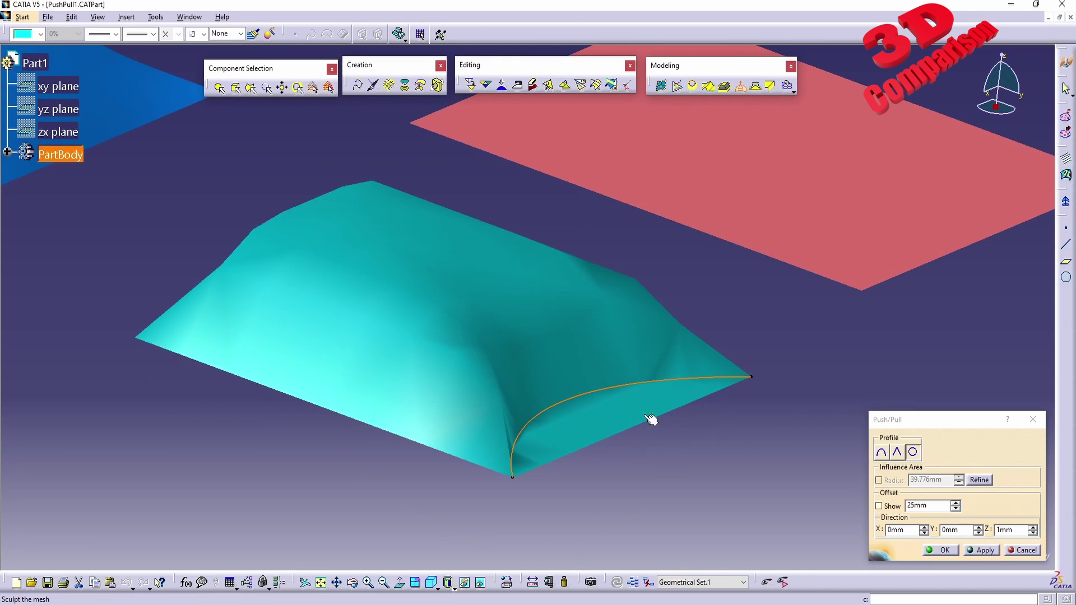
{"action": "double_click", "coordinate": [947, 508]}
{"action": "type", "text": "55"}
{"action": "key", "text": "Tab"}
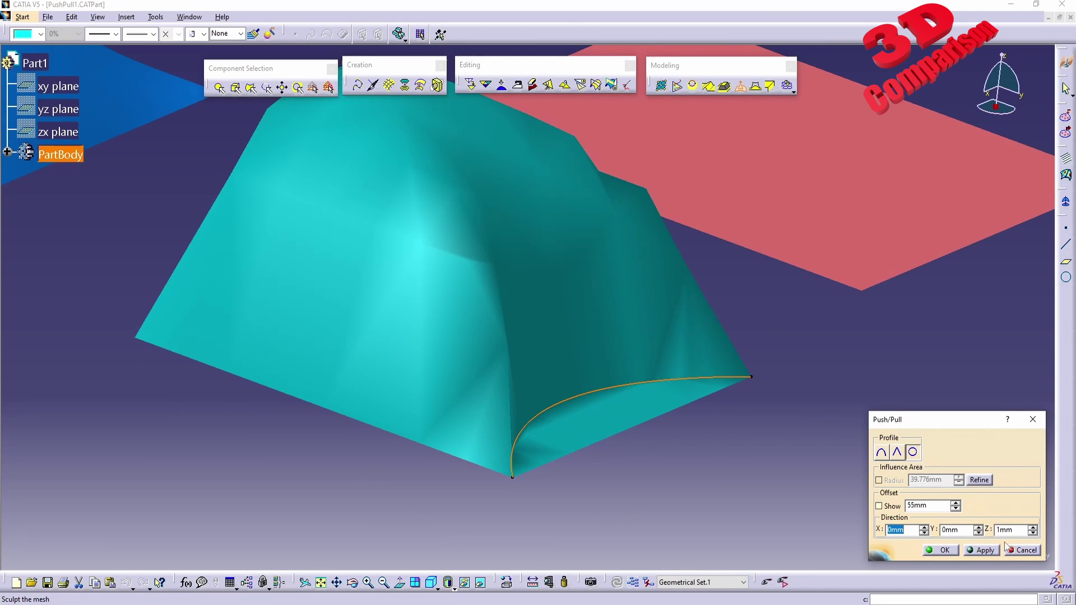
{"action": "left_click", "coordinate": [1023, 550]}
Start a circle-profile Push/Pull along the turquoise mesh's arc curve with the influence radius turned off, picking the area between arc and edge.
{"action": "middle_click_drag", "start_coordinate": [660, 430], "coordinate": [589, 313]}
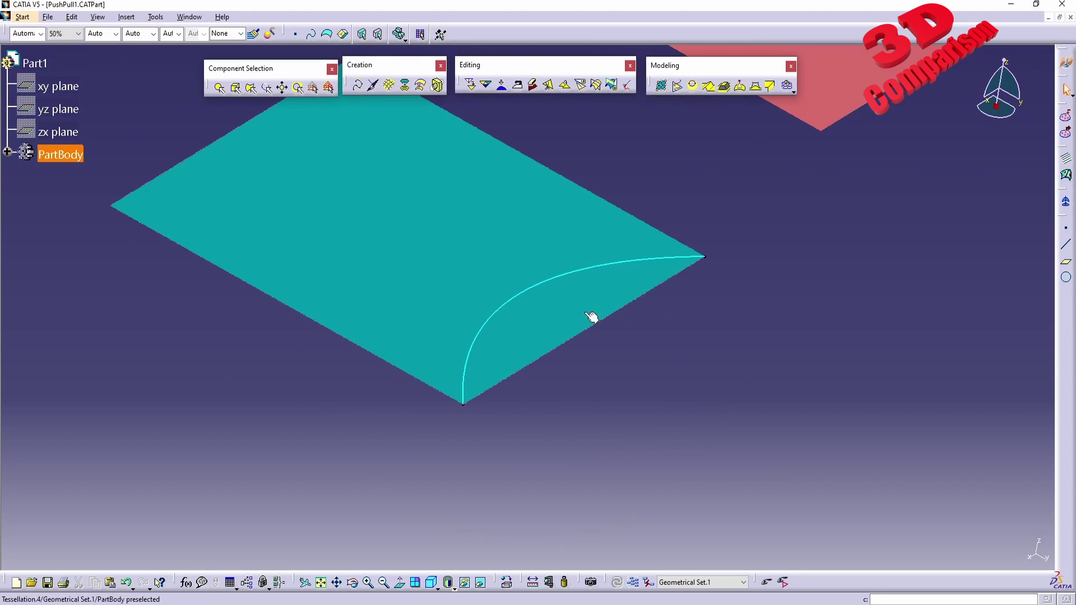
{"action": "left_click", "coordinate": [575, 279]}
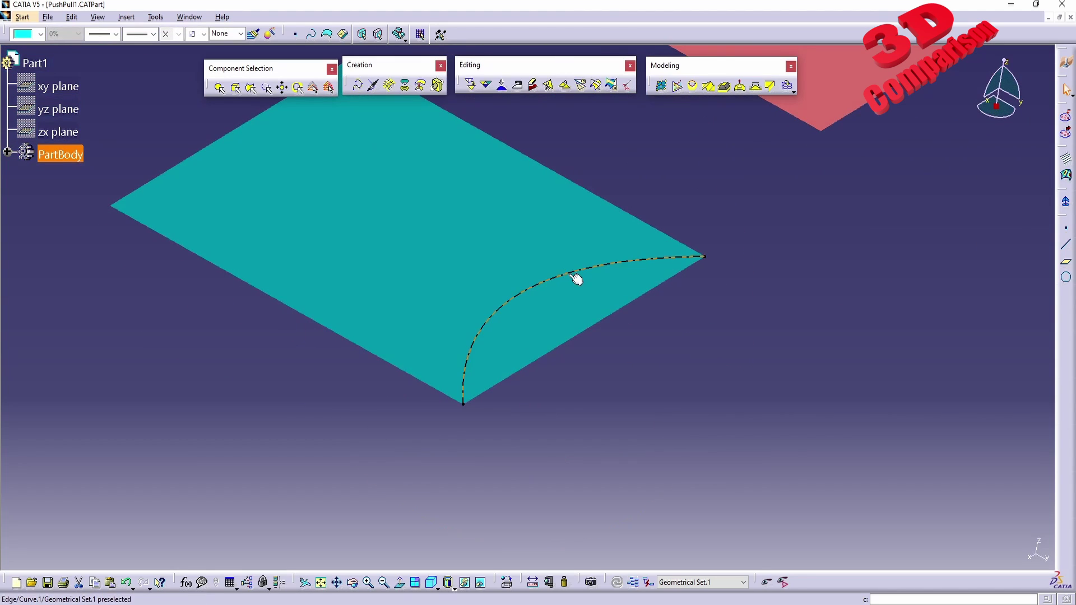
{"action": "left_click", "coordinate": [741, 90]}
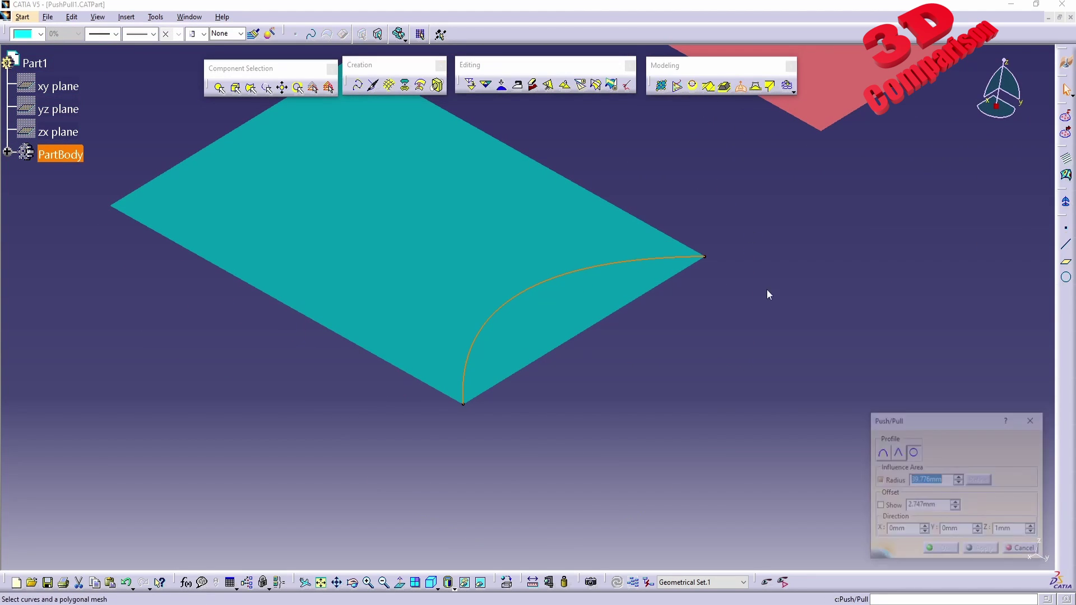
{"action": "left_click", "coordinate": [879, 480]}
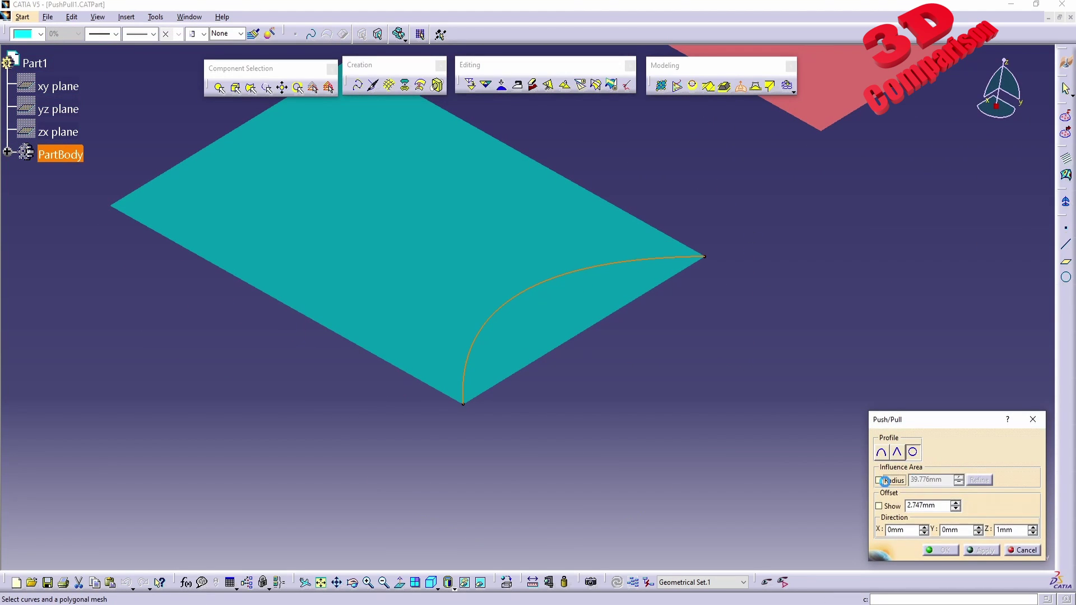
{"action": "left_click", "coordinate": [569, 314]}
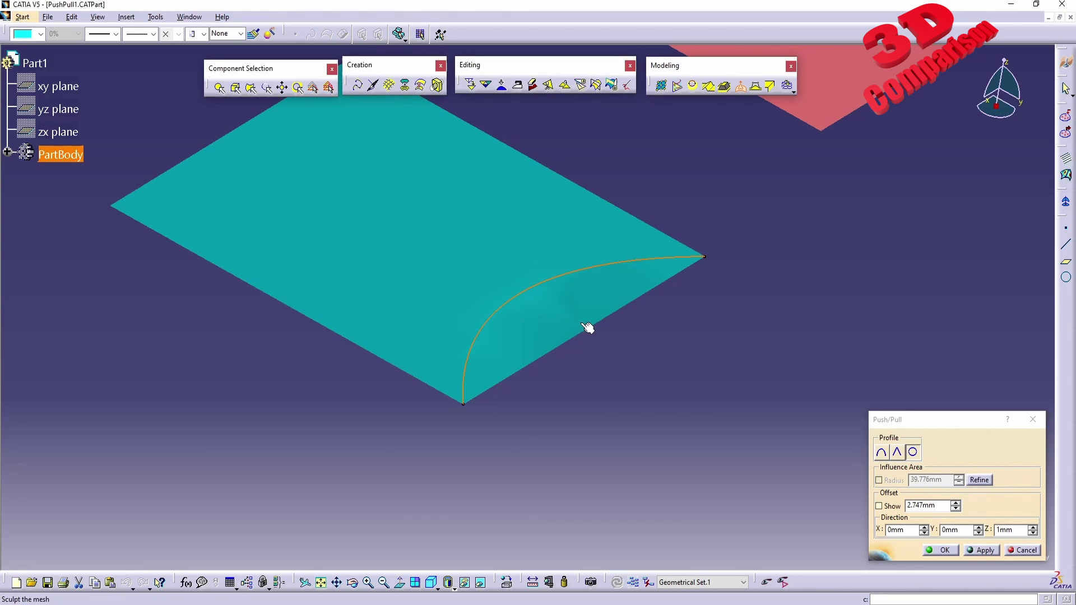
Try a 5 mm Push/Pull offset on the turquoise mesh's arc area, and raise it to 55 mm.
{"action": "double_click", "coordinate": [917, 508]}
{"action": "type", "text": "5"}
{"action": "key", "text": "Tab"}
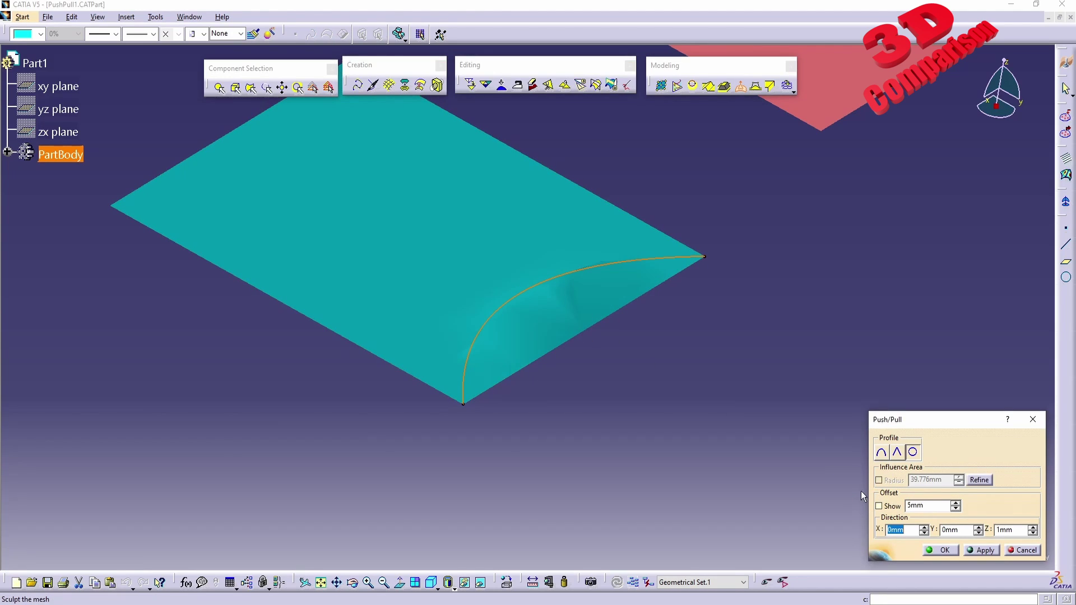
{"action": "left_click_drag", "start_coordinate": [937, 508], "coordinate": [851, 502]}
{"action": "type", "text": "55"}
{"action": "key", "text": "Tab"}
{"action": "middle_click_drag", "start_coordinate": [596, 325], "coordinate": [595, 416]}
Compare the pointed, curved and circle profiles on the turquoise mesh's Push/Pull, ending on the circle profile.
{"action": "left_click", "coordinate": [896, 452]}
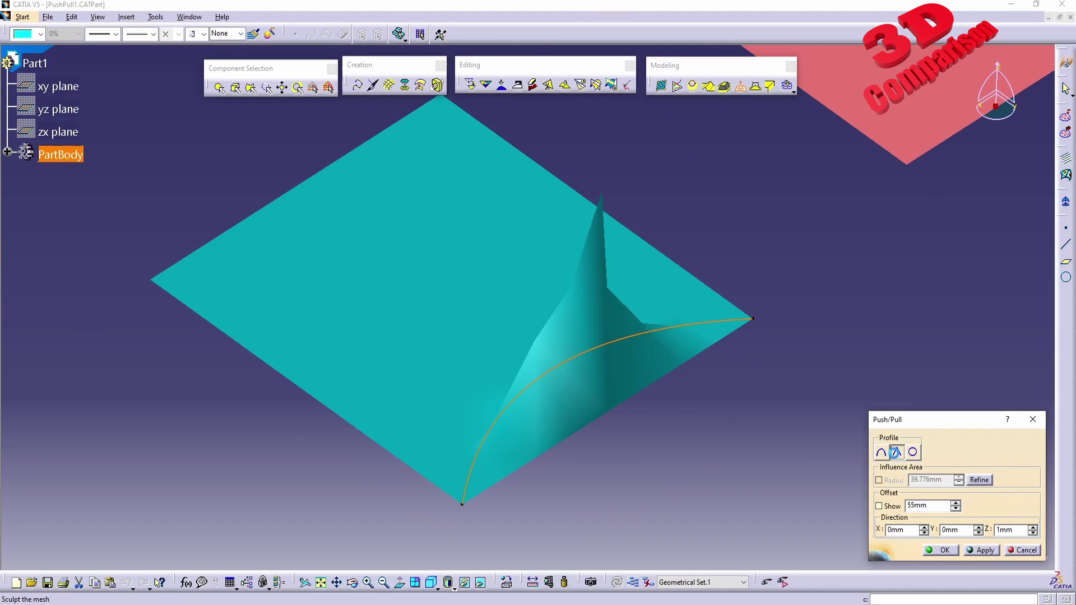
{"action": "middle_click_drag", "start_coordinate": [786, 378], "coordinate": [691, 359]}
{"action": "left_click", "coordinate": [884, 454]}
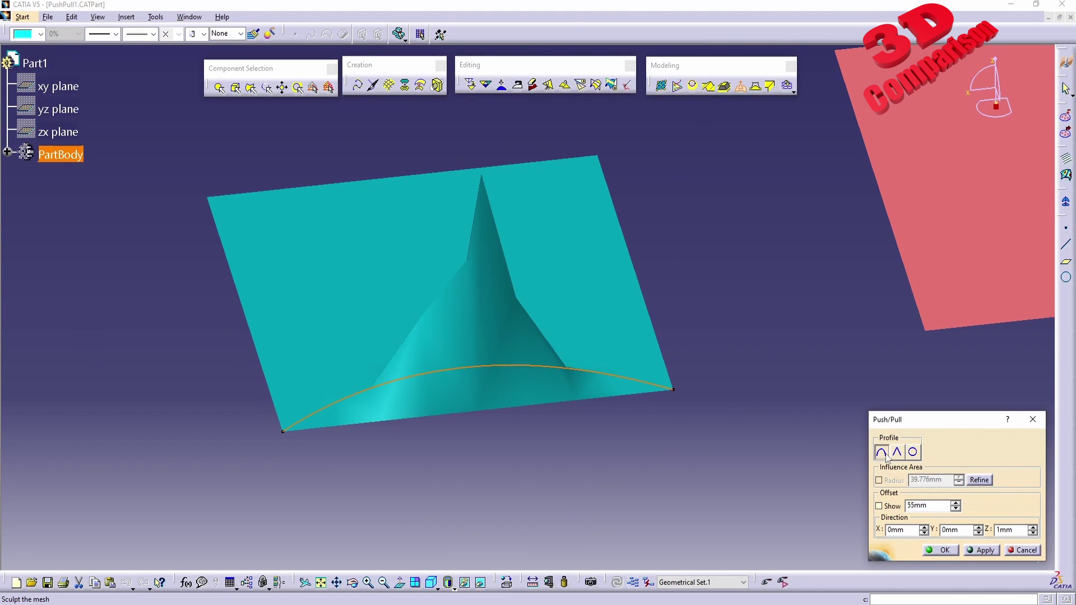
{"action": "left_click", "coordinate": [913, 456]}
{"action": "key", "text": "Tab"}
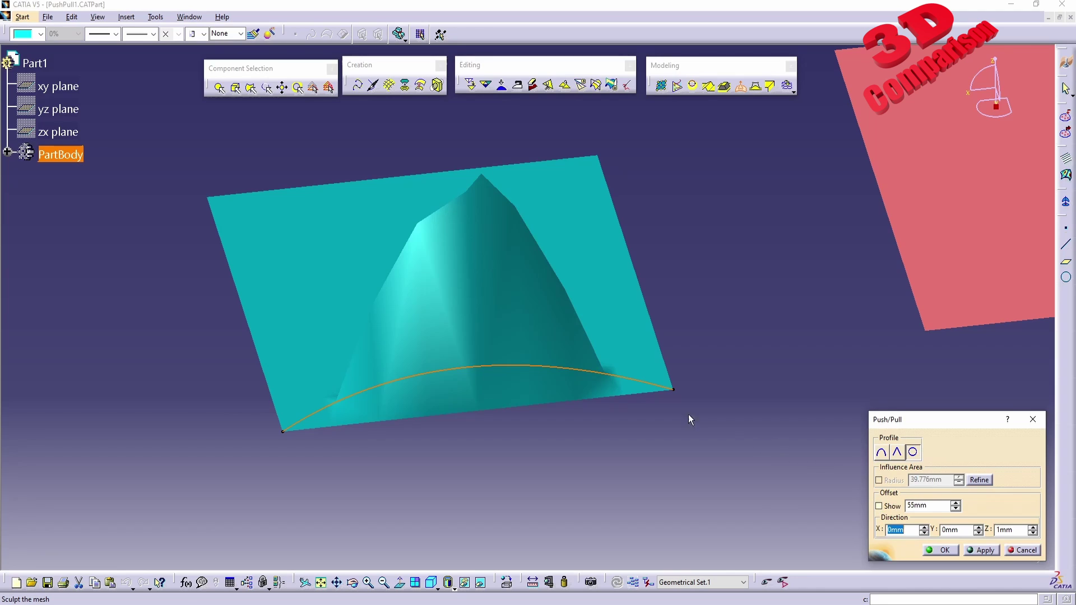
Refine the turquoise mesh in the Push/Pull influence area, inspect the shape and cancel the deformation.
{"action": "left_click", "coordinate": [982, 482]}
{"action": "middle_click_drag", "start_coordinate": [531, 395], "coordinate": [557, 477]}
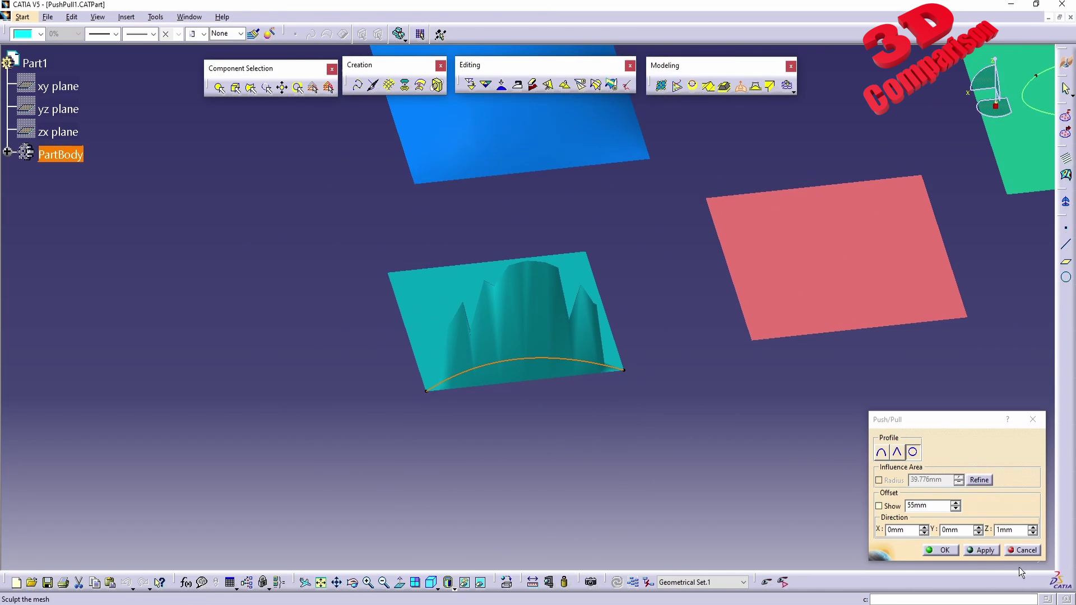
{"action": "left_click", "coordinate": [1019, 551]}
Look over the green and red meshes, switch to the Stanford dragon part and cancel its open Push/Pull.
{"action": "middle_click_drag", "start_coordinate": [721, 302], "coordinate": [554, 303]}
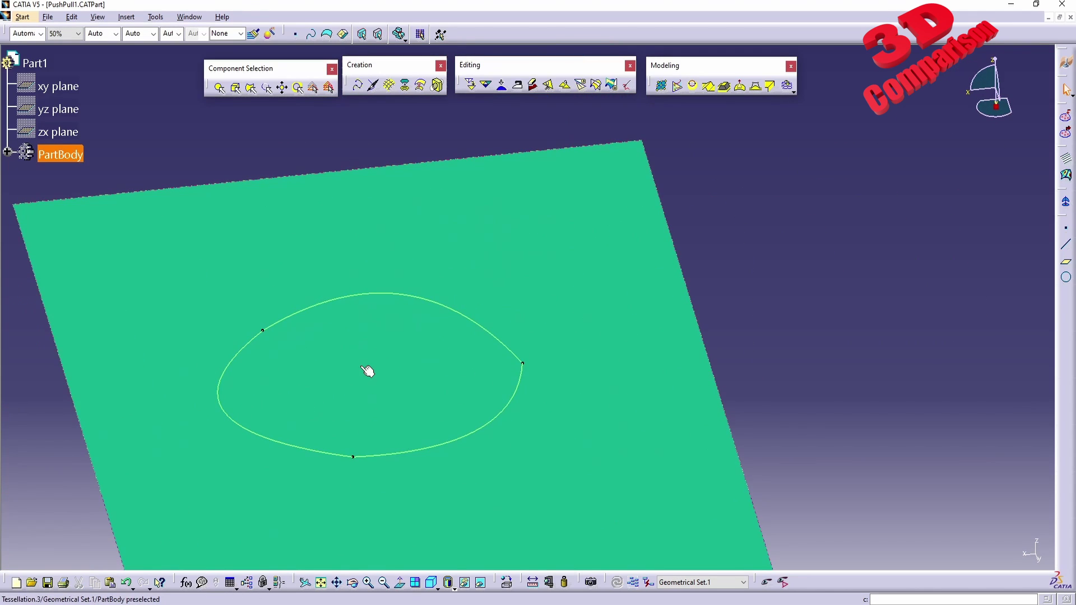
{"action": "middle_click_drag", "start_coordinate": [398, 368], "coordinate": [536, 413]}
{"action": "middle_click_drag", "start_coordinate": [347, 465], "coordinate": [470, 392]}
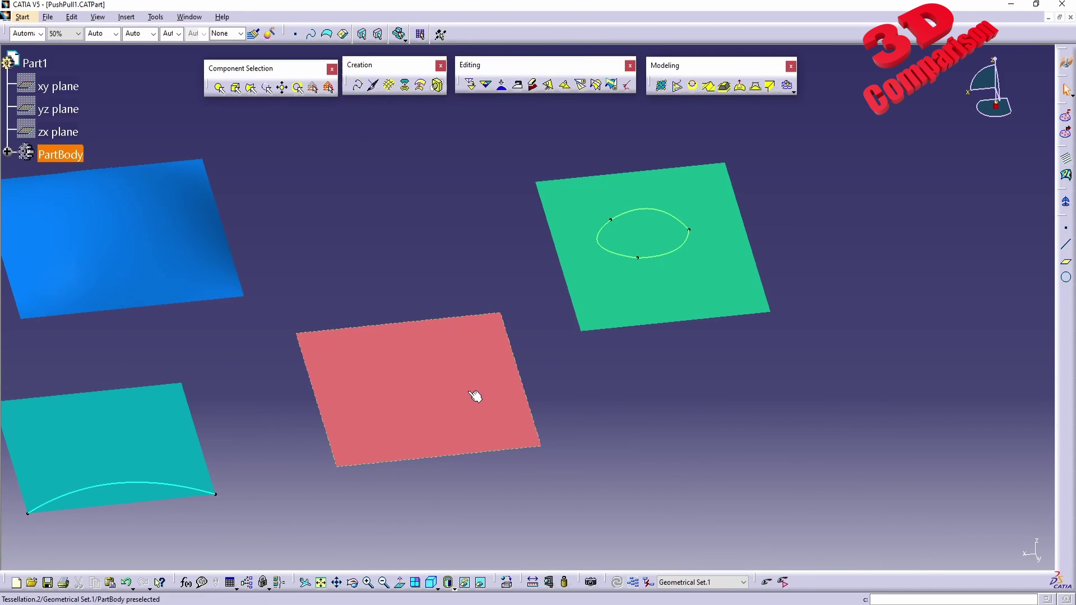
{"action": "middle_click_drag", "start_coordinate": [535, 307], "coordinate": [519, 344]}
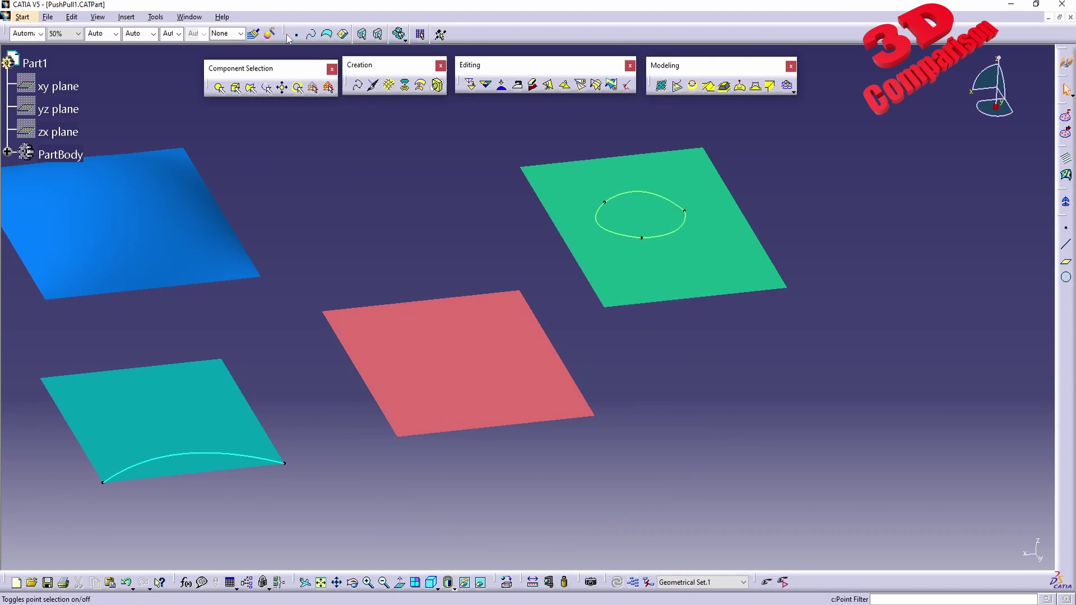
{"action": "left_click", "coordinate": [334, 584]}
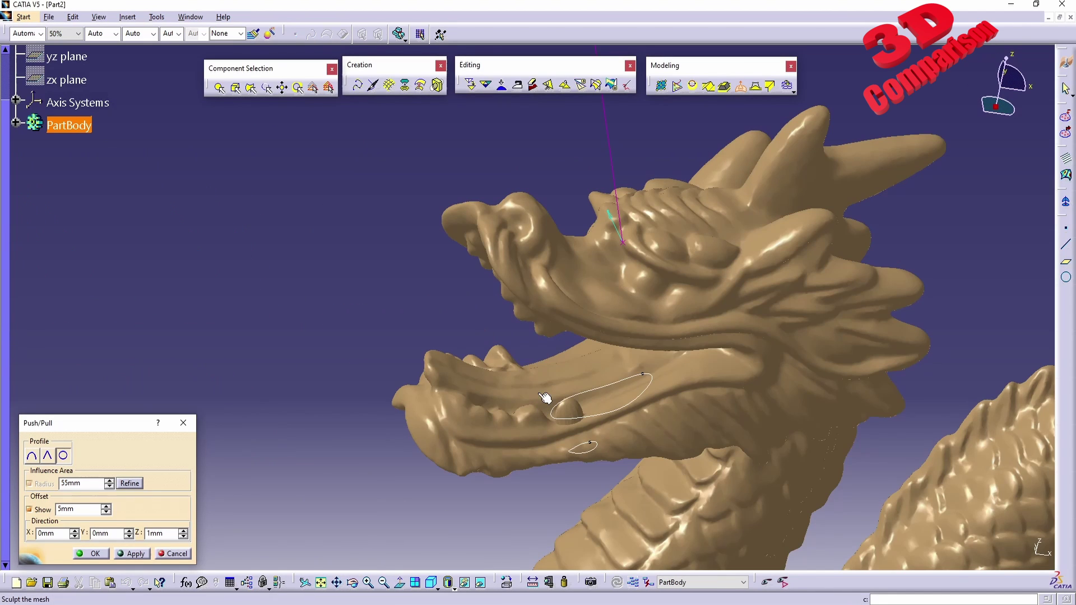
{"action": "left_click_drag", "start_coordinate": [106, 425], "coordinate": [217, 320]}
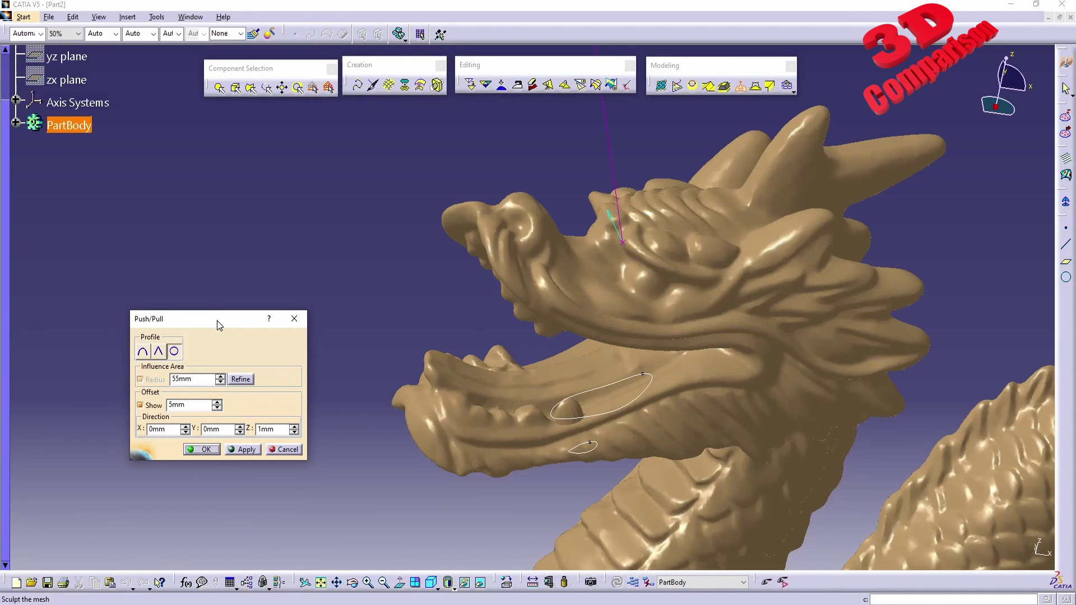
{"action": "middle_click_drag", "start_coordinate": [370, 387], "coordinate": [380, 394]}
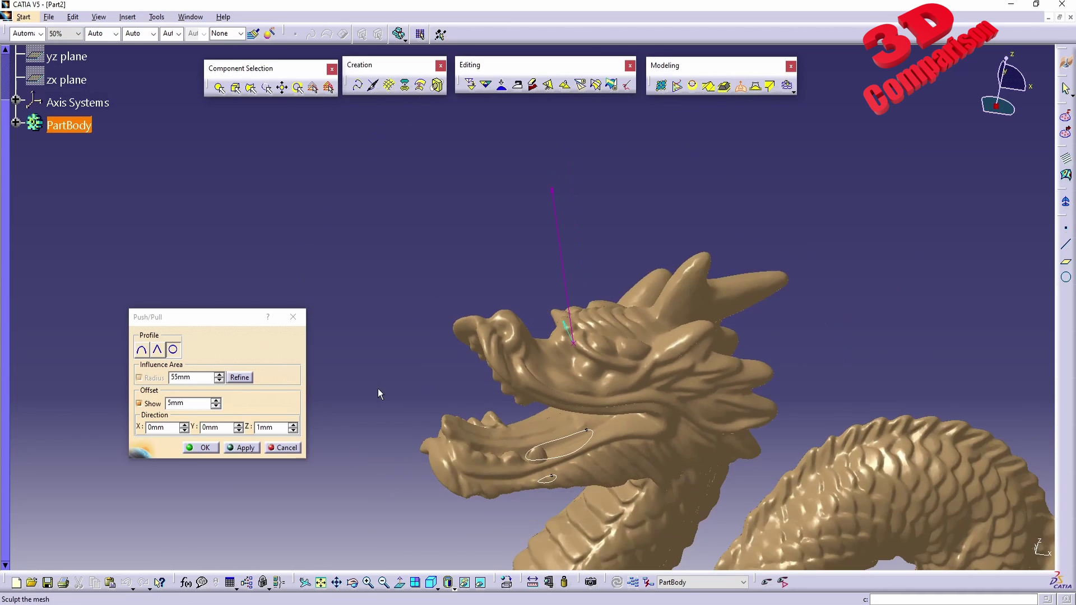
{"action": "left_click", "coordinate": [284, 448]}
Examine the whole Stanford dragon from several angles and switch back to the PushPull1 part.
{"action": "middle_click_drag", "start_coordinate": [543, 331], "coordinate": [504, 251]}
{"action": "middle_click_drag", "start_coordinate": [503, 196], "coordinate": [579, 340]}
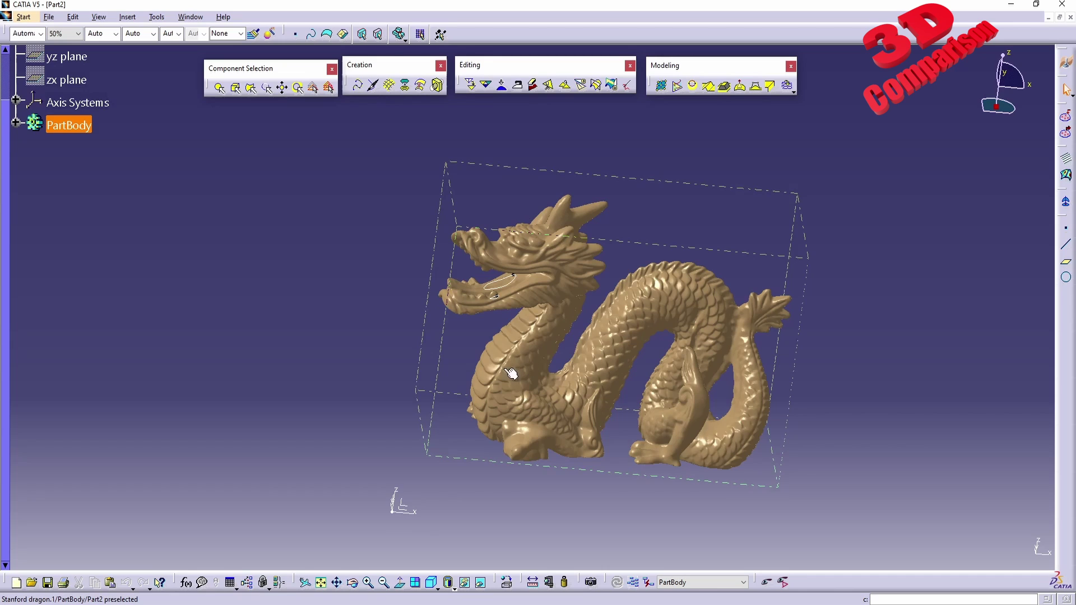
{"action": "middle_click_drag", "start_coordinate": [478, 385], "coordinate": [565, 411]}
{"action": "middle_click_drag", "start_coordinate": [644, 437], "coordinate": [603, 382]}
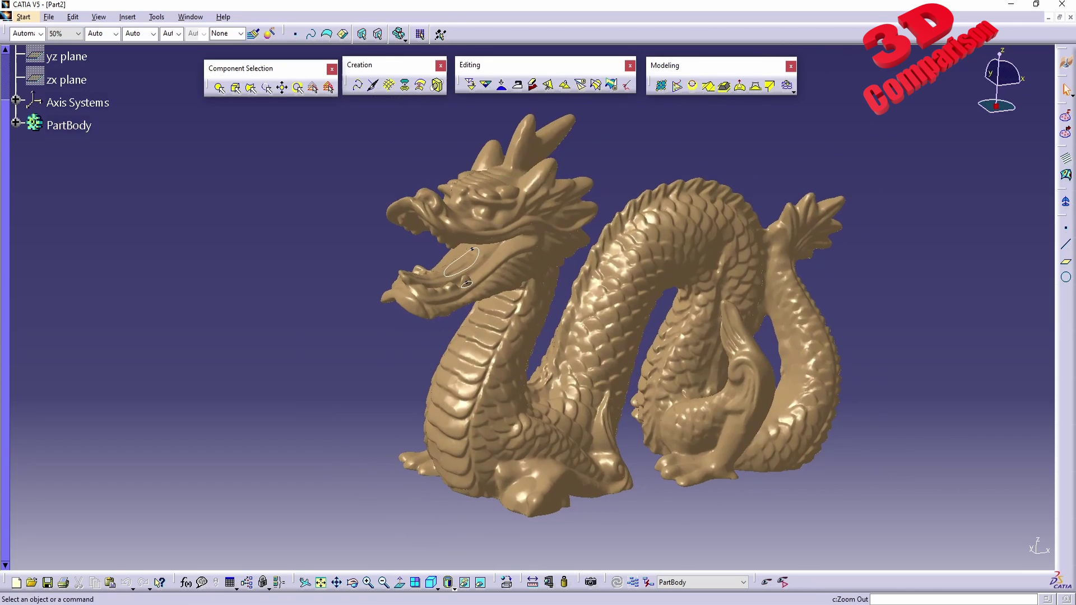
{"action": "left_click", "coordinate": [425, 552]}
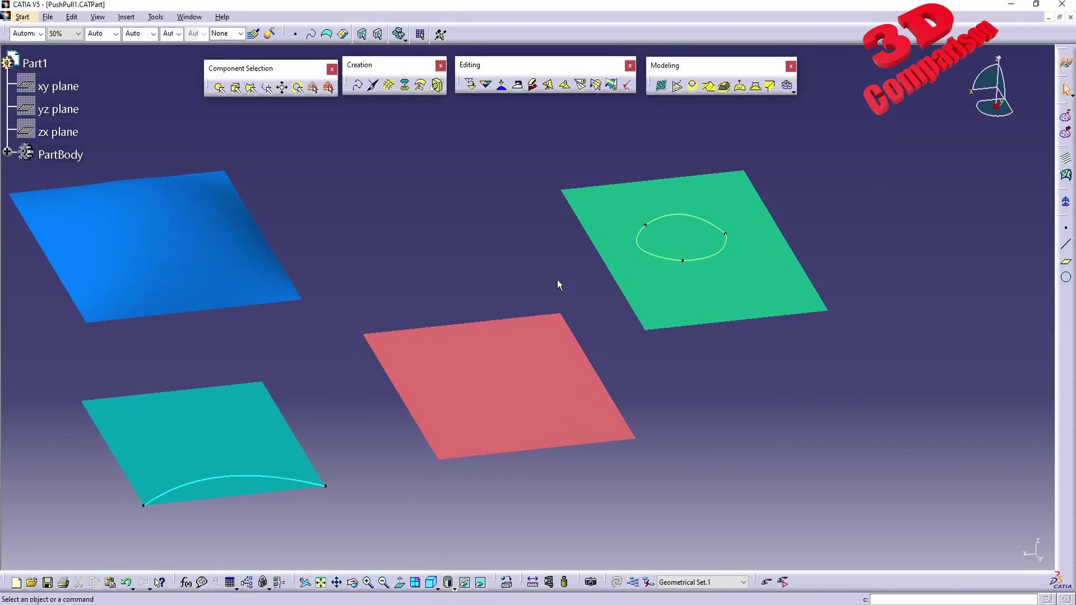
Start a circle-profile Push/Pull, check the meshes' triangle density in wireframe, and restore the shaded display.
{"action": "left_click", "coordinate": [740, 87]}
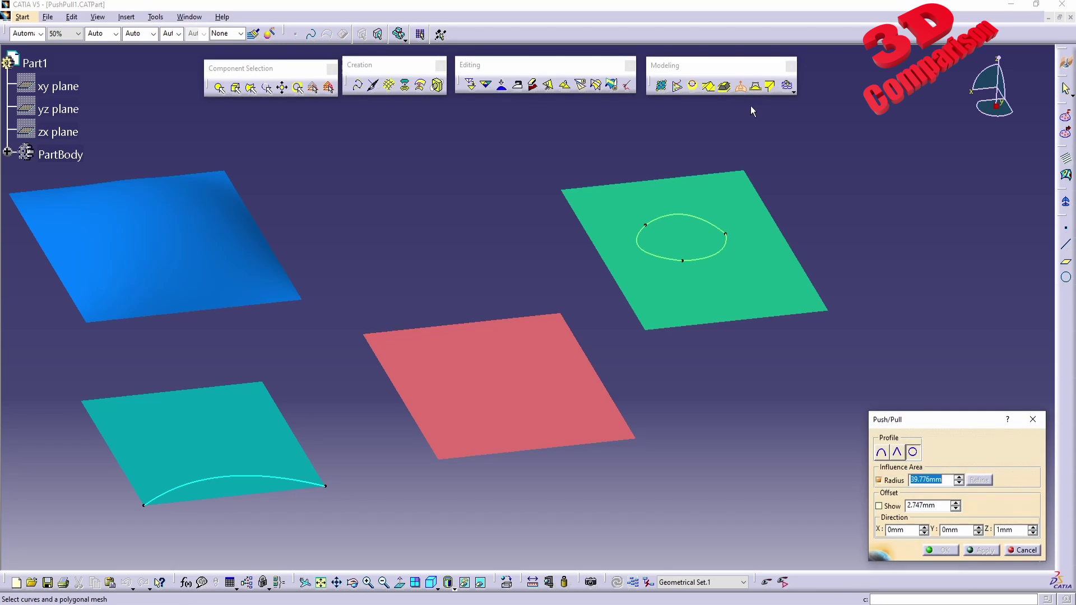
{"action": "middle_click_drag", "start_coordinate": [276, 272], "coordinate": [505, 322]}
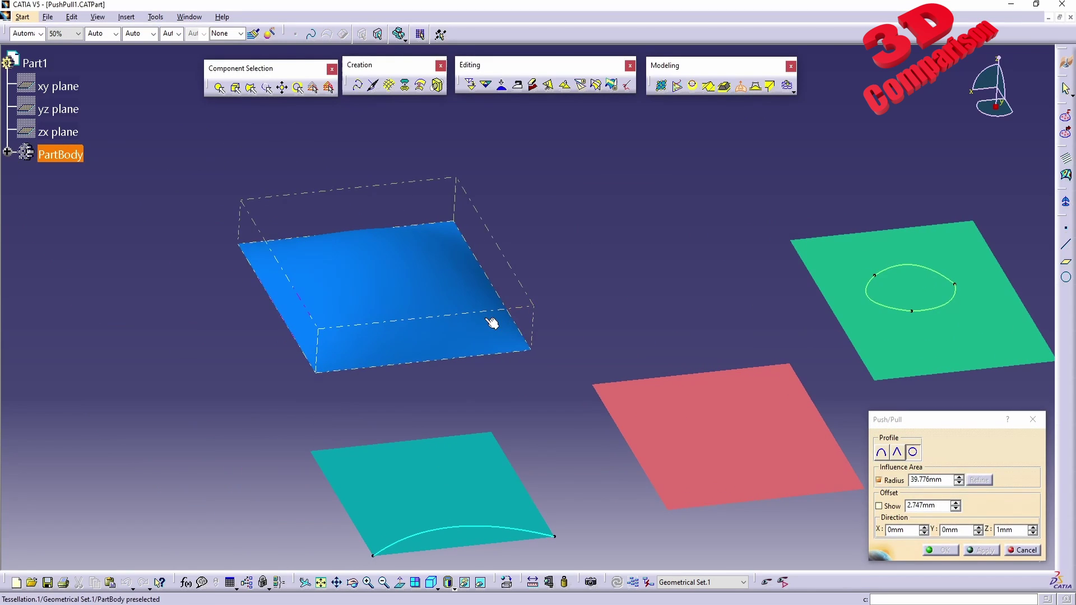
{"action": "left_click", "coordinate": [448, 584]}
{"action": "left_click", "coordinate": [466, 581]}
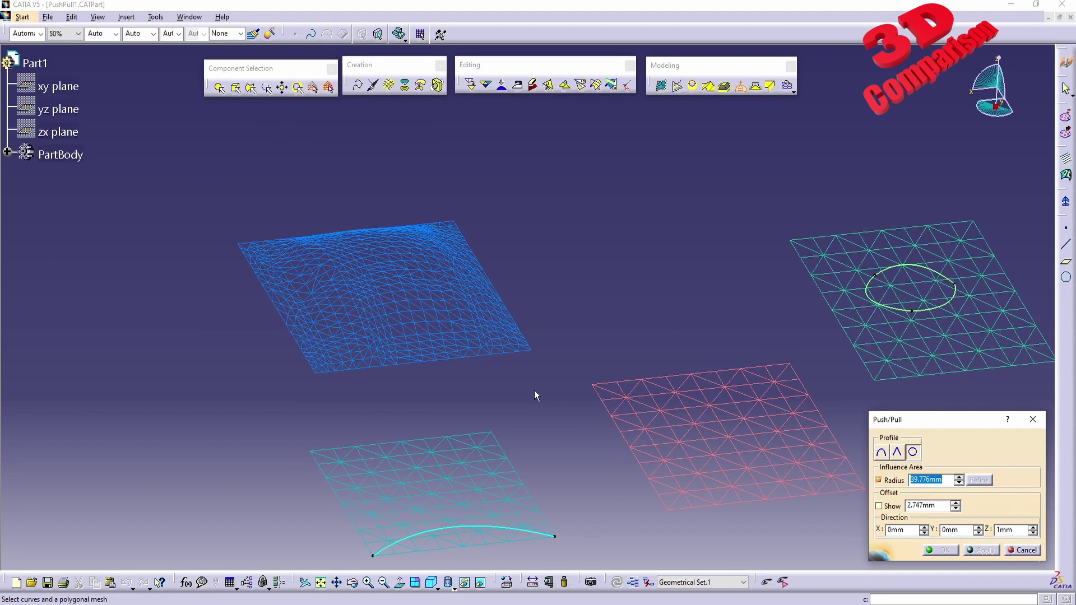
{"action": "left_click", "coordinate": [449, 582]}
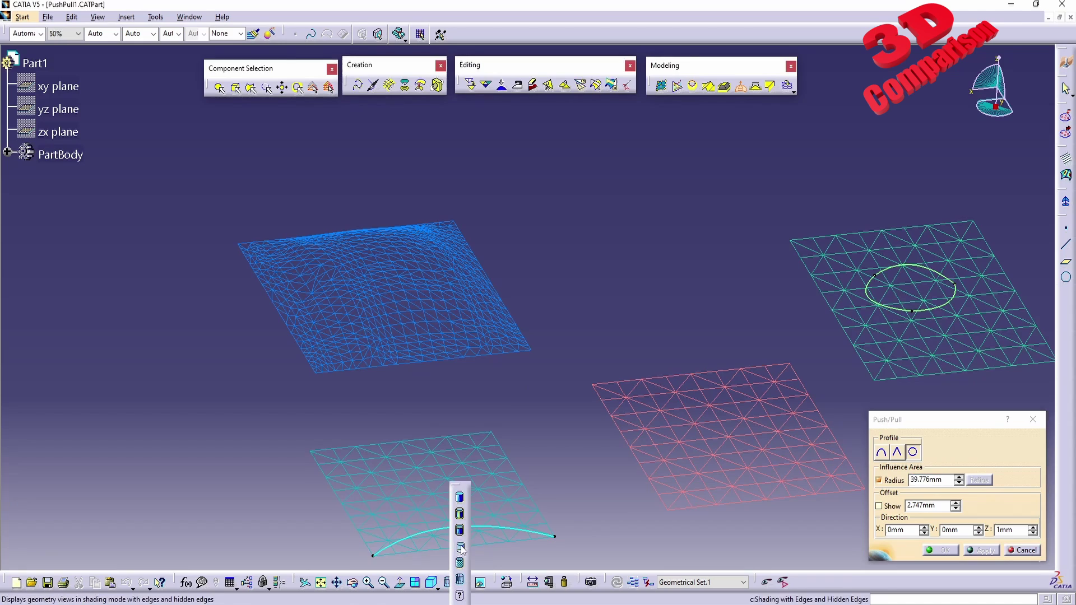
{"action": "left_click", "coordinate": [458, 521]}
Pick a point near the middle of the blue mesh, show the Push/Pull offset and set it to 5 mm.
{"action": "left_click", "coordinate": [395, 283]}
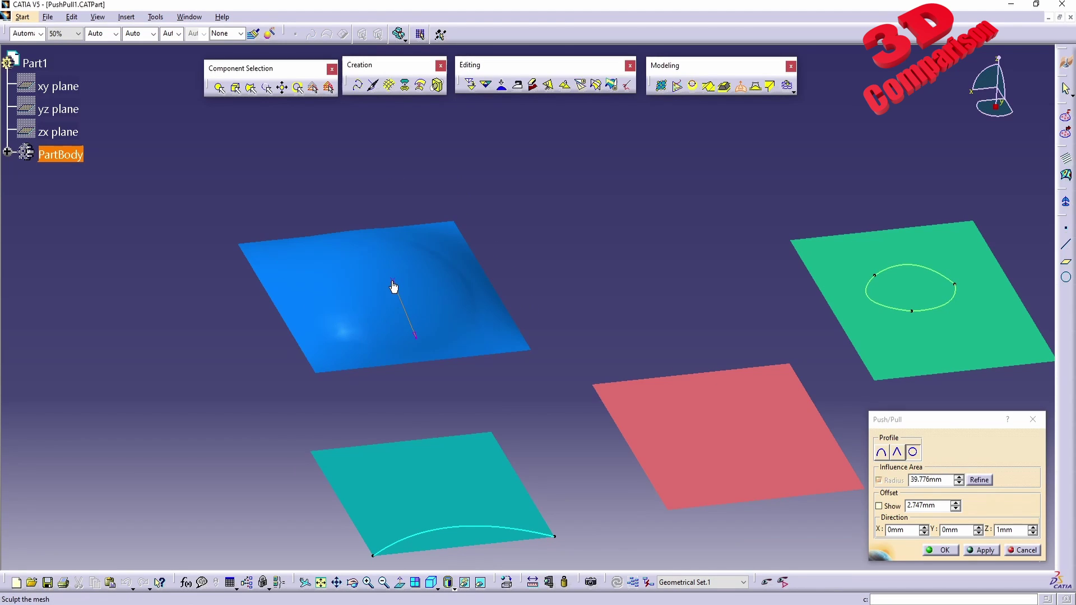
{"action": "left_click", "coordinate": [879, 506]}
{"action": "key", "text": "Tab"}
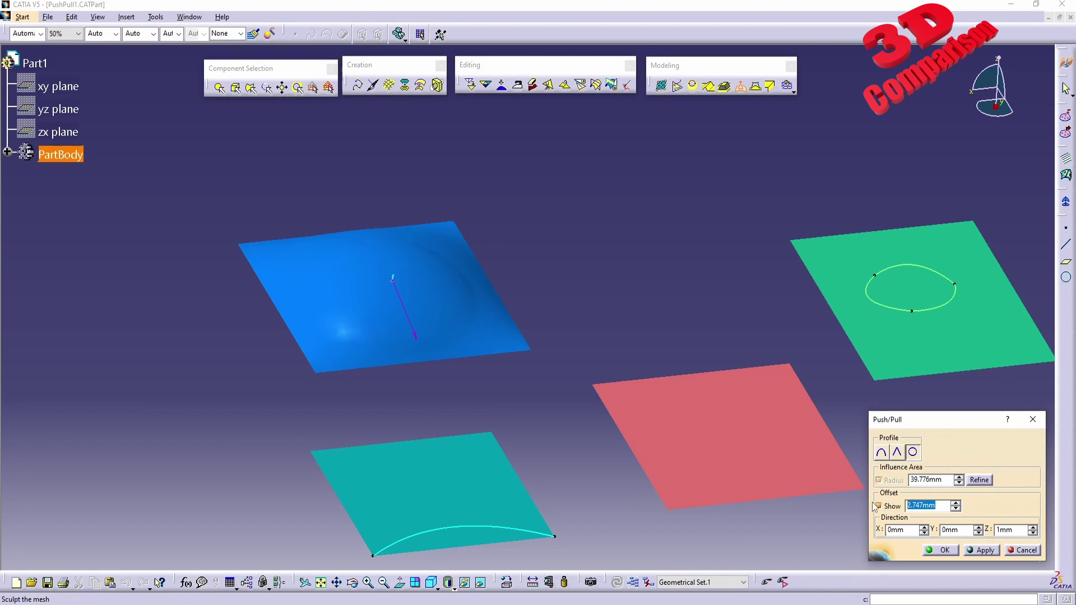
{"action": "type", "text": "5mm"}
{"action": "key", "text": "Tab"}
Set the blue mesh's Push/Pull offset to 55 mm and inspect the bulge.
{"action": "left_click_drag", "start_coordinate": [940, 508], "coordinate": [845, 491]}
{"action": "type", "text": "55"}
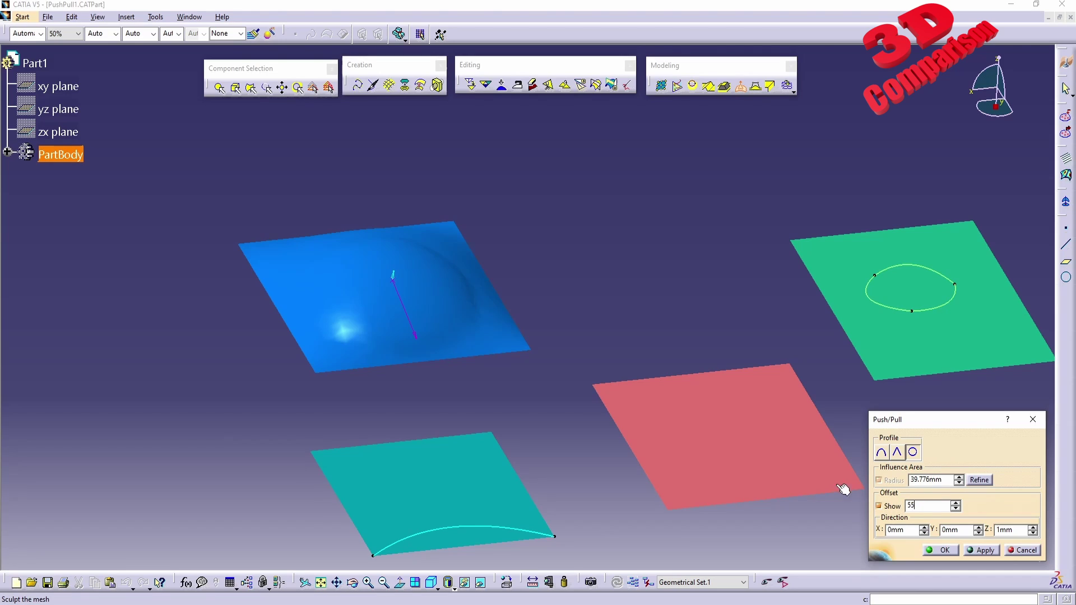
{"action": "key", "text": "Tab"}
{"action": "middle_click_drag", "start_coordinate": [500, 326], "coordinate": [672, 448]}
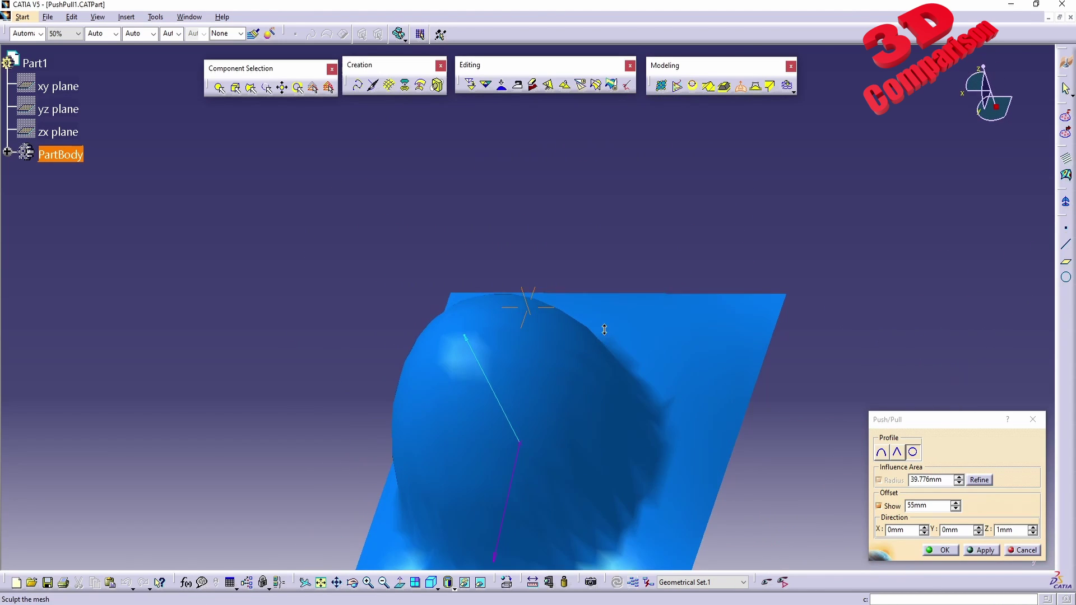
Try the pointed profile on the blue mesh, return to the circle profile and refine the influence area.
{"action": "left_click", "coordinate": [897, 451]}
{"action": "left_click", "coordinate": [914, 453]}
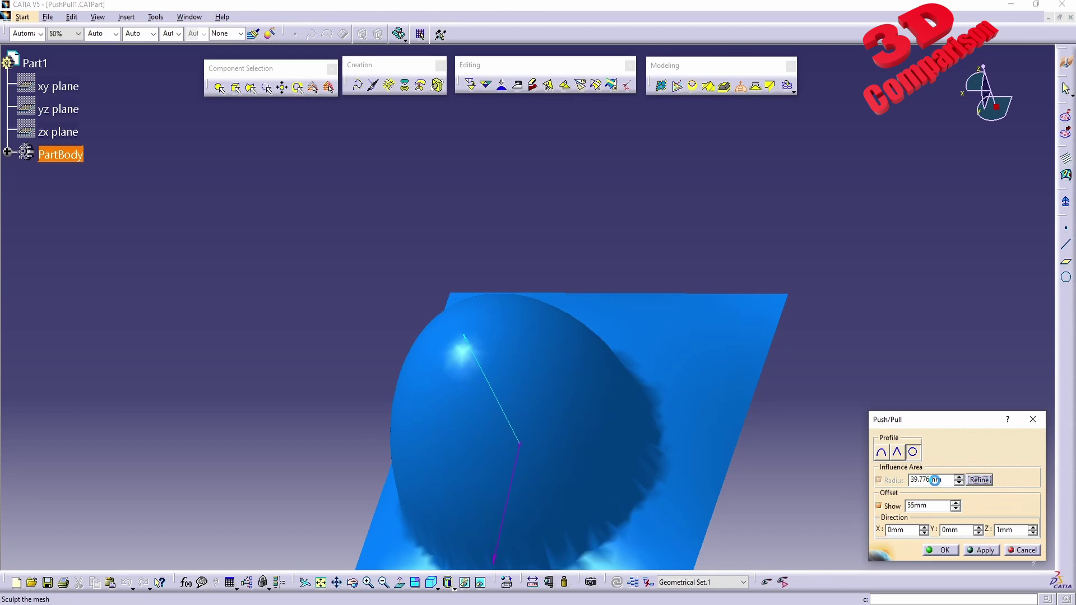
{"action": "middle_click_drag", "start_coordinate": [618, 520], "coordinate": [463, 435]}
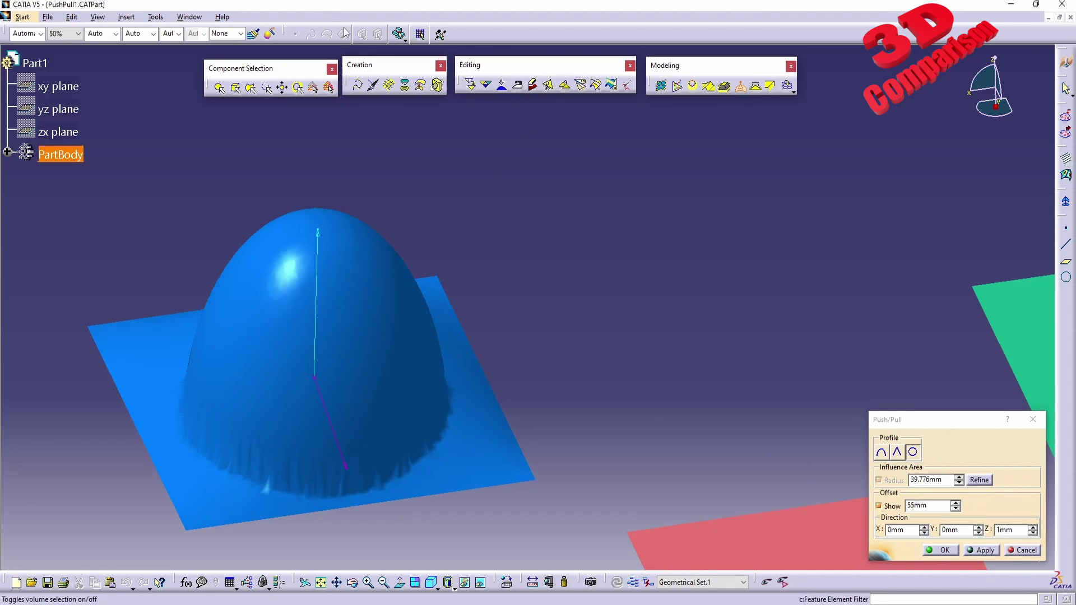
Switch to the Product1 window and return to PushPull1.CATPart.
{"action": "left_click", "coordinate": [188, 17]}
{"action": "left_click", "coordinate": [206, 92]}
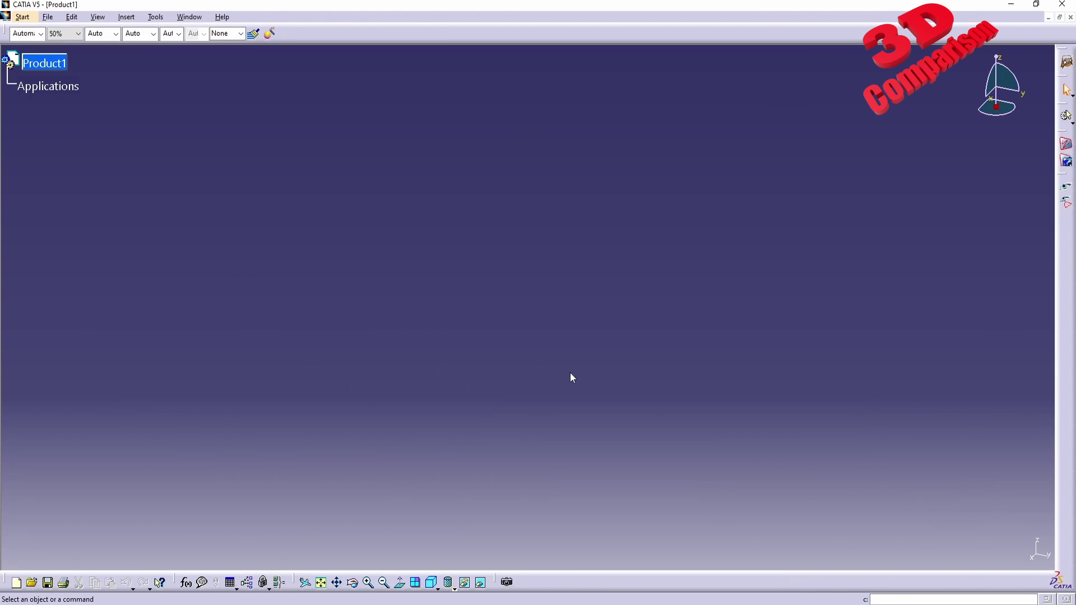
{"action": "left_click", "coordinate": [191, 17]}
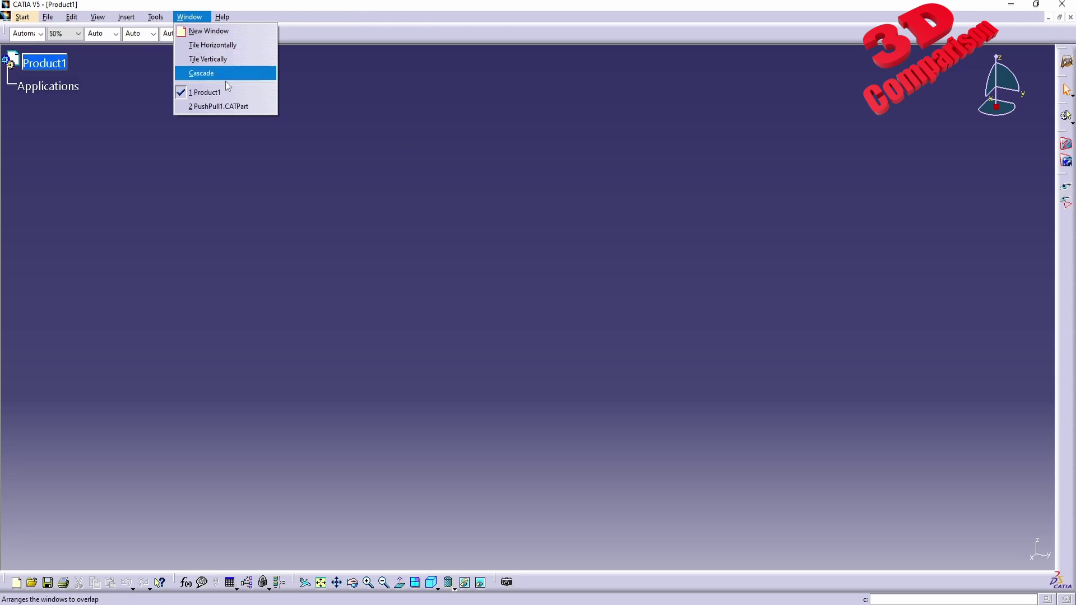
{"action": "left_click", "coordinate": [230, 106]}
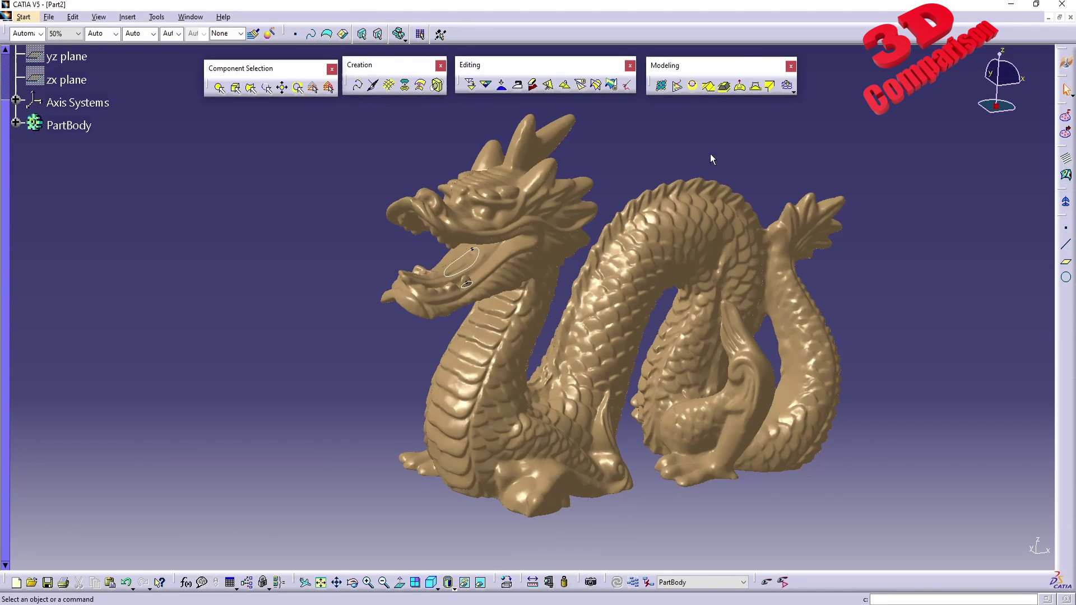
{"action": "left_click_drag", "start_coordinate": [500, 560], "coordinate": [144, 277]}
{"action": "left_click_drag", "start_coordinate": [654, 49], "coordinate": [20, 250]}
{"action": "left_click_drag", "start_coordinate": [518, 561], "coordinate": [991, 309]}
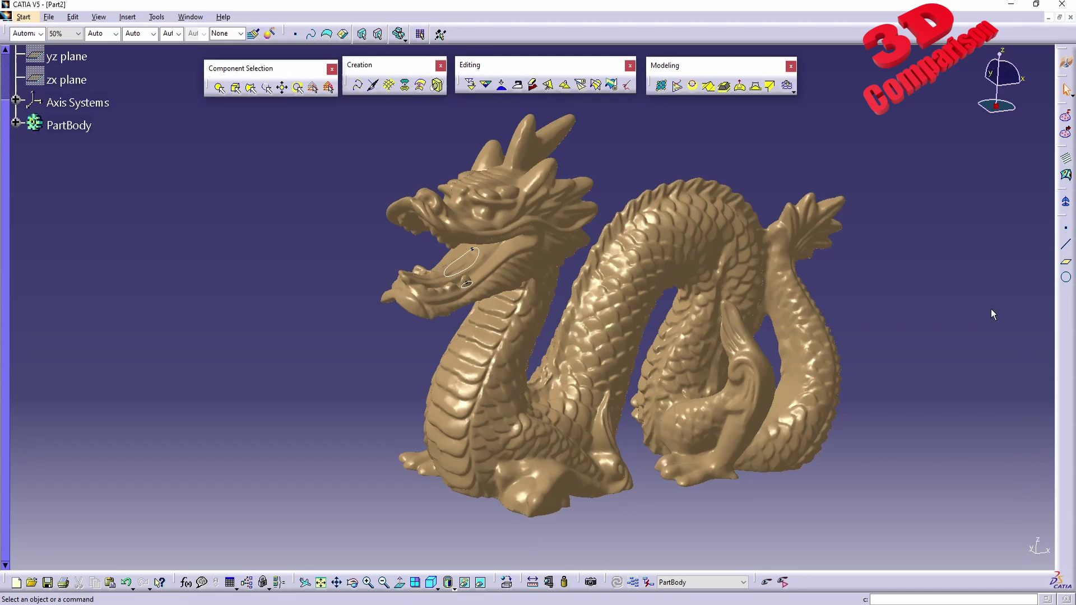